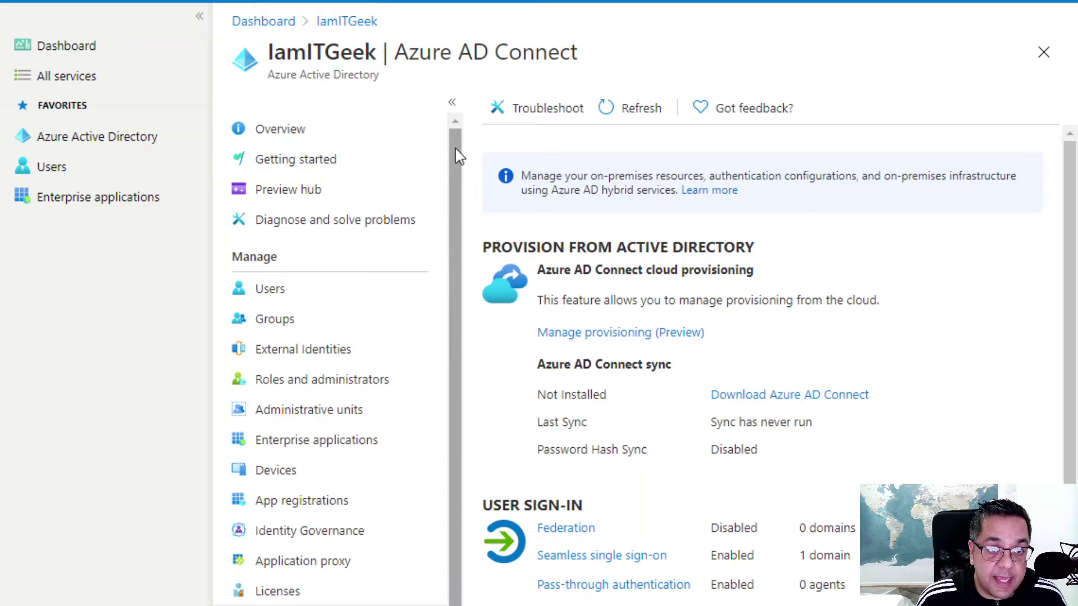
# Scroll down the Azure AD Connect page in the Azure portal.
pyautogui.scroll(-2, 464, 260)
pyautogui.scroll(-3, 464, 259)
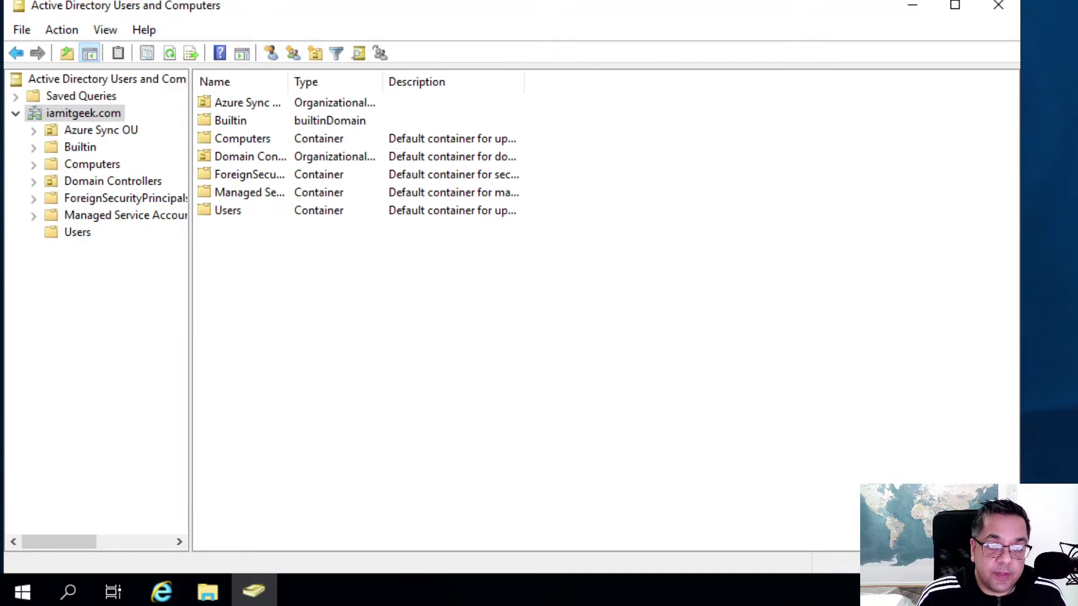
# View Test User1 and Test User2 in the Azure Sync Users OU, then switch to Downloads.
pyautogui.click(54, 117)
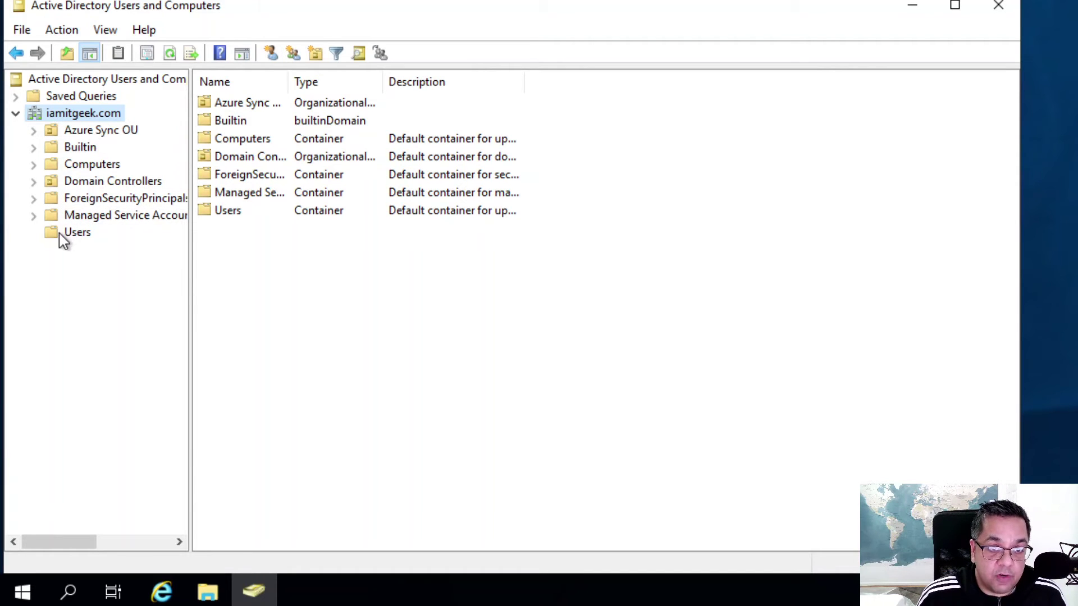
pyautogui.click(111, 135)
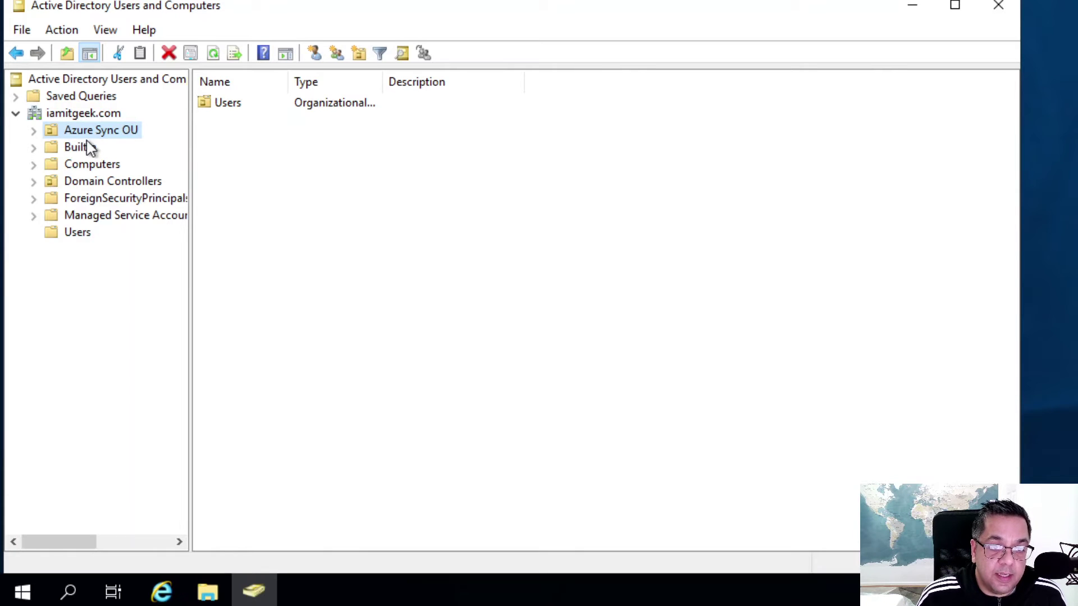
pyautogui.click(33, 131)
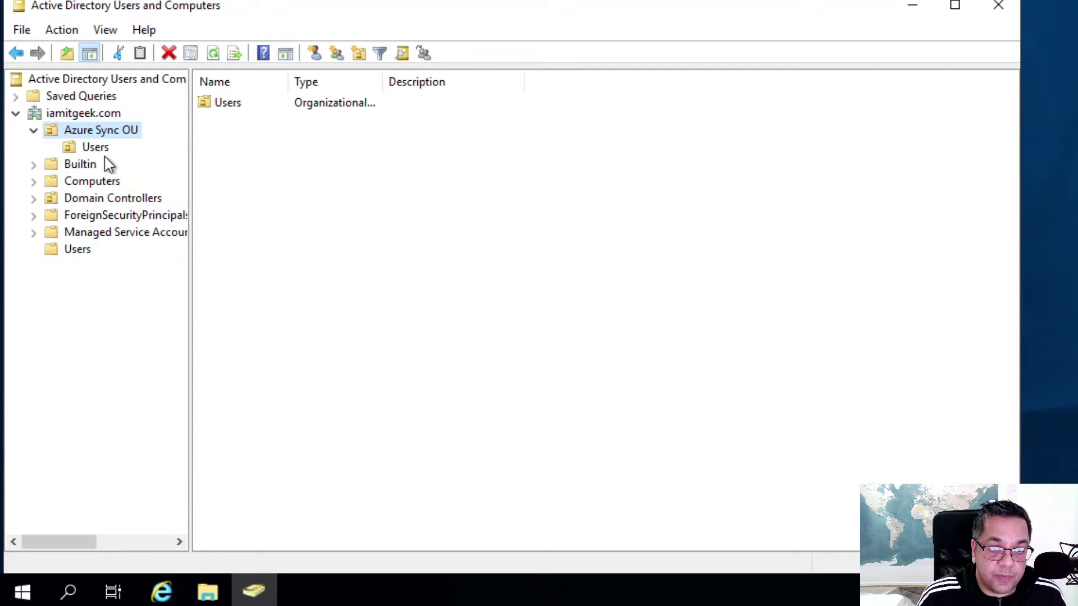
pyautogui.click(95, 148)
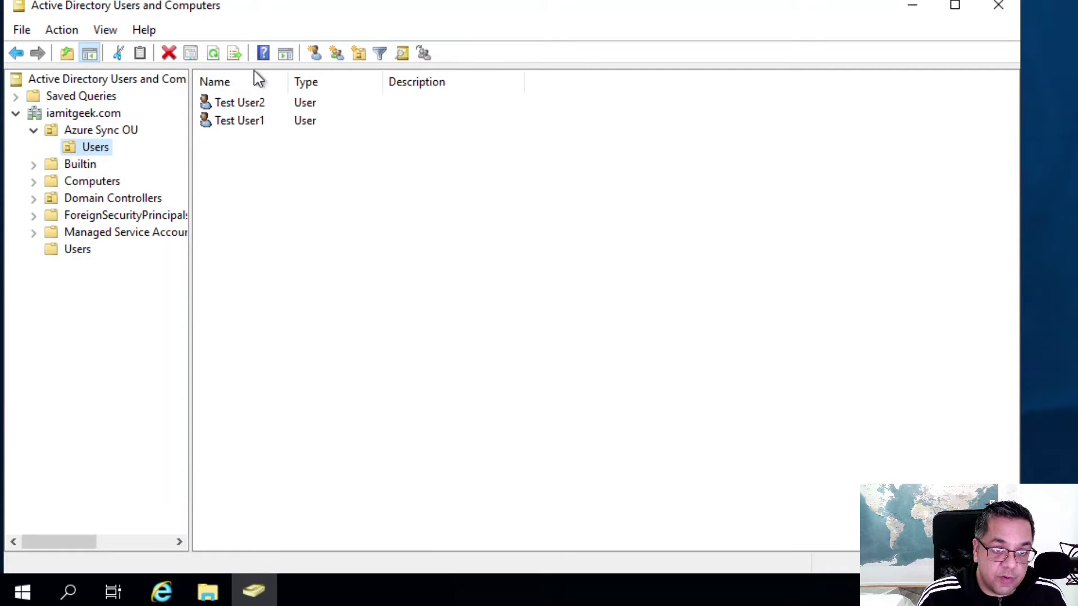
pyautogui.click(34, 131)
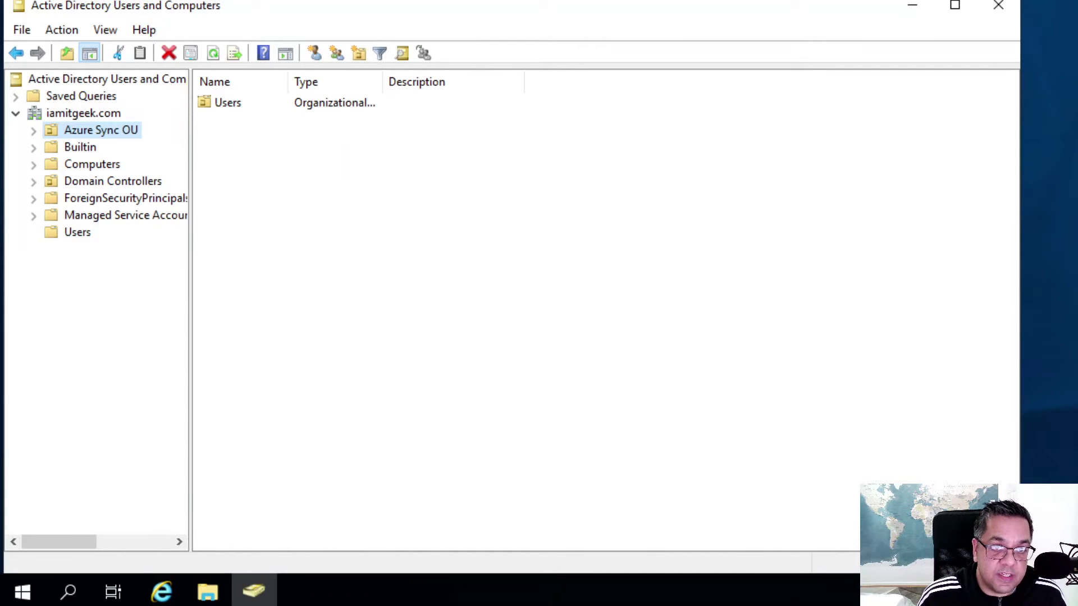
pyautogui.hotkey('alt', 'Tab')
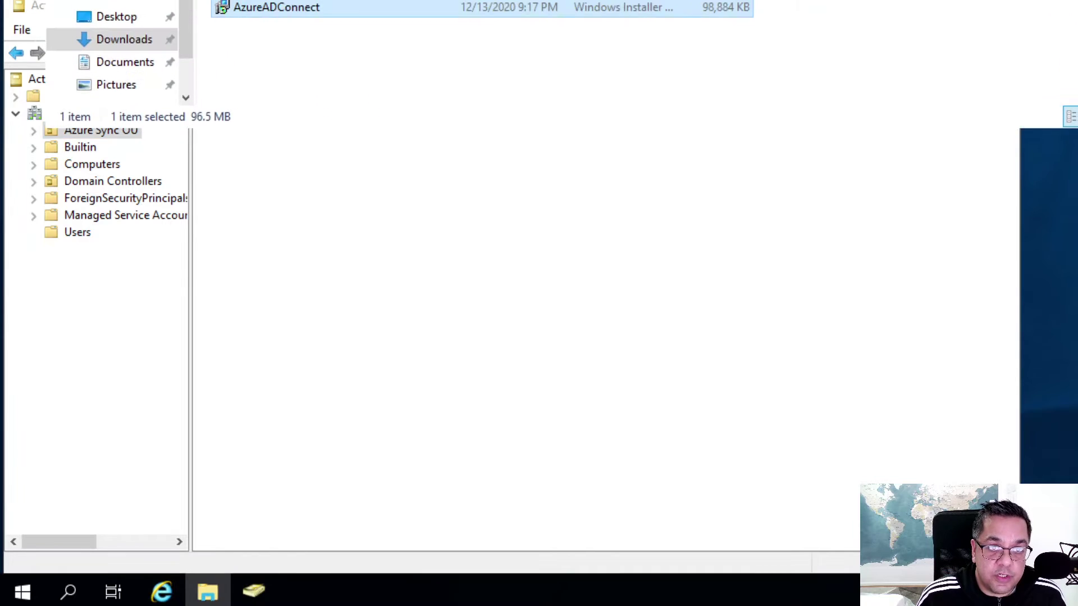
# Launch AzureADConnect.msi from the Downloads folder.
pyautogui.moveTo(390, 7); pyautogui.dragTo(405, 79)
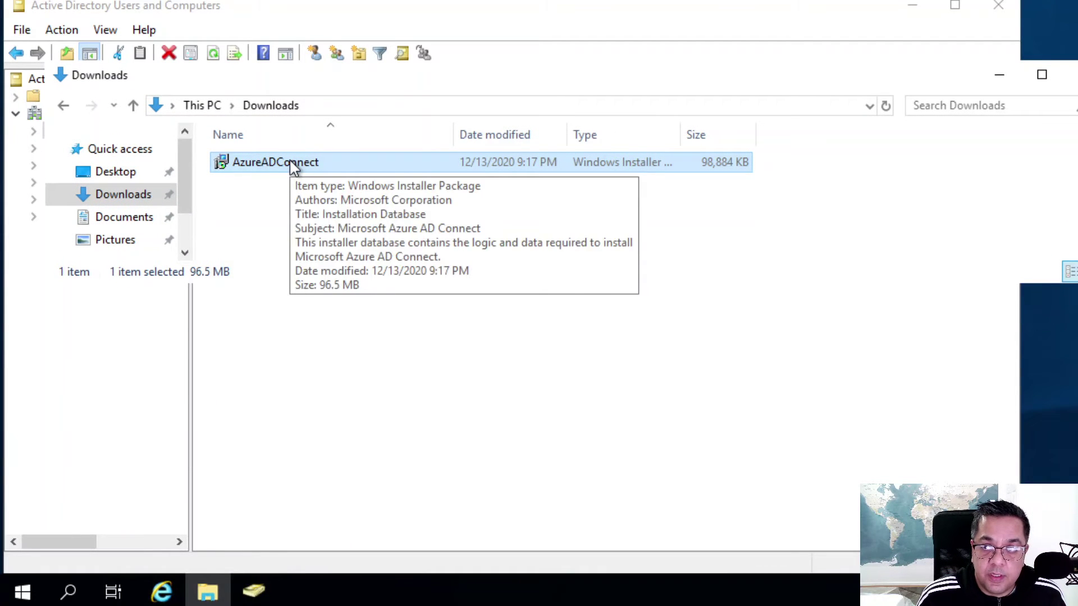
pyautogui.click(251, 162)
pyautogui.click(229, 168)
pyautogui.doubleClick(228, 167)
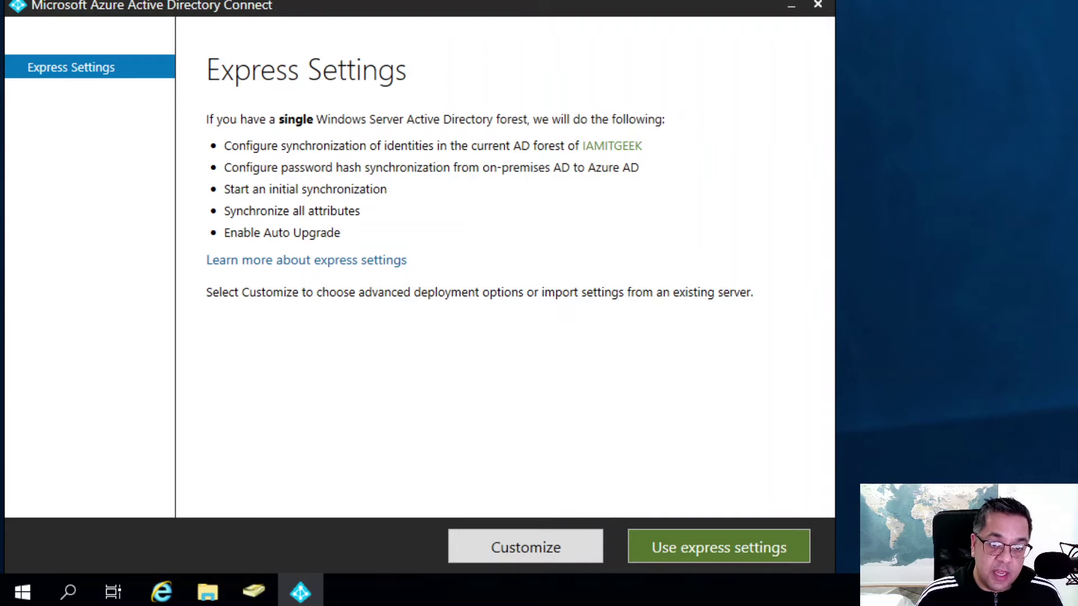
# Choose Customize with a custom installation location, leave sync groups off, and install required components.
pyautogui.click(540, 545)
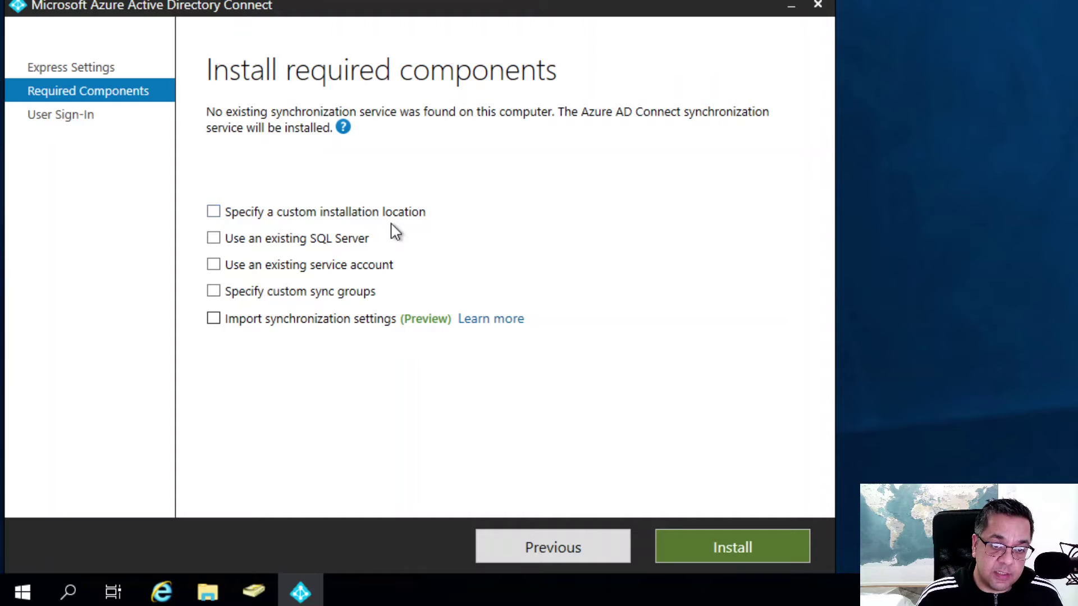
pyautogui.click(214, 213)
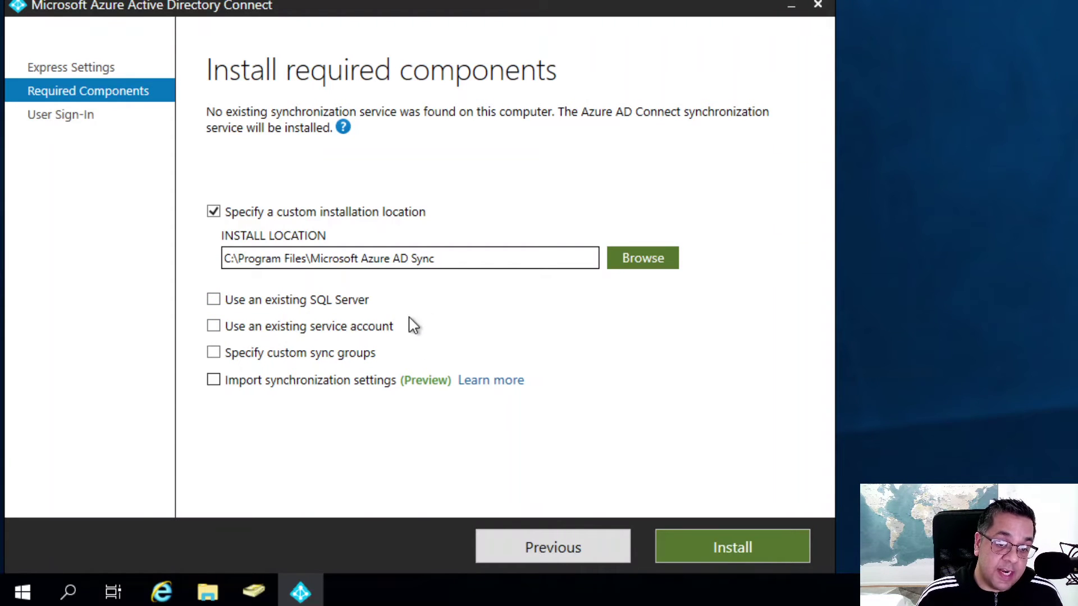
pyautogui.click(215, 355)
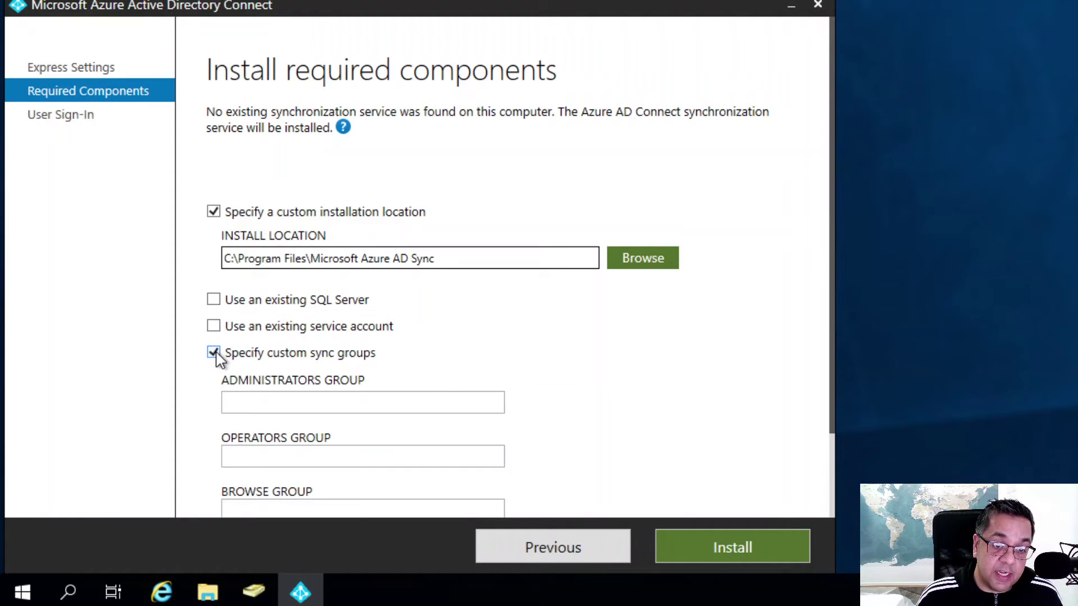
pyautogui.click(215, 354)
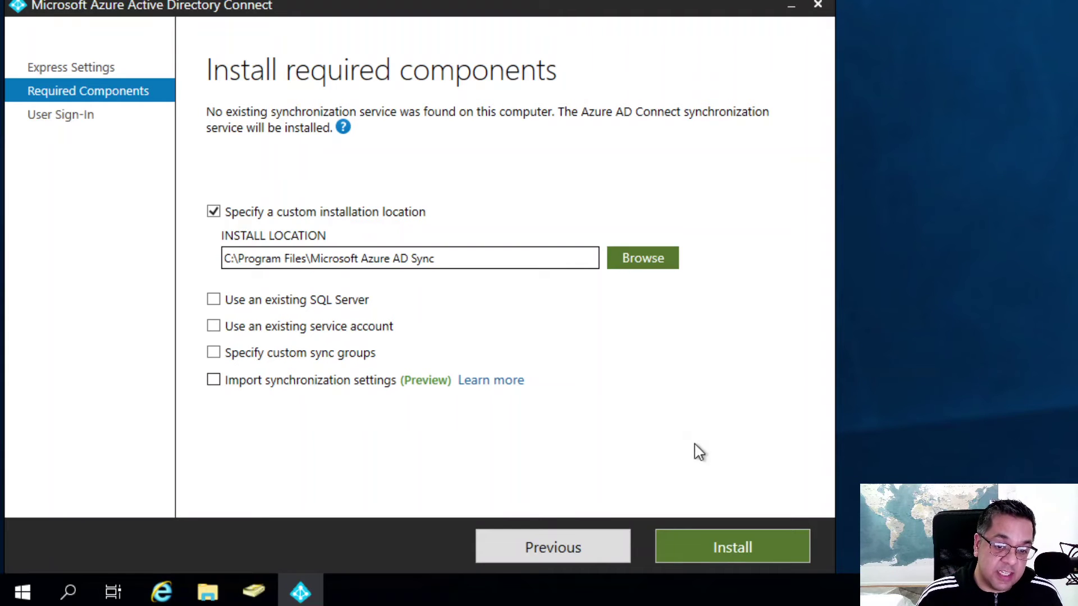
pyautogui.click(710, 544)
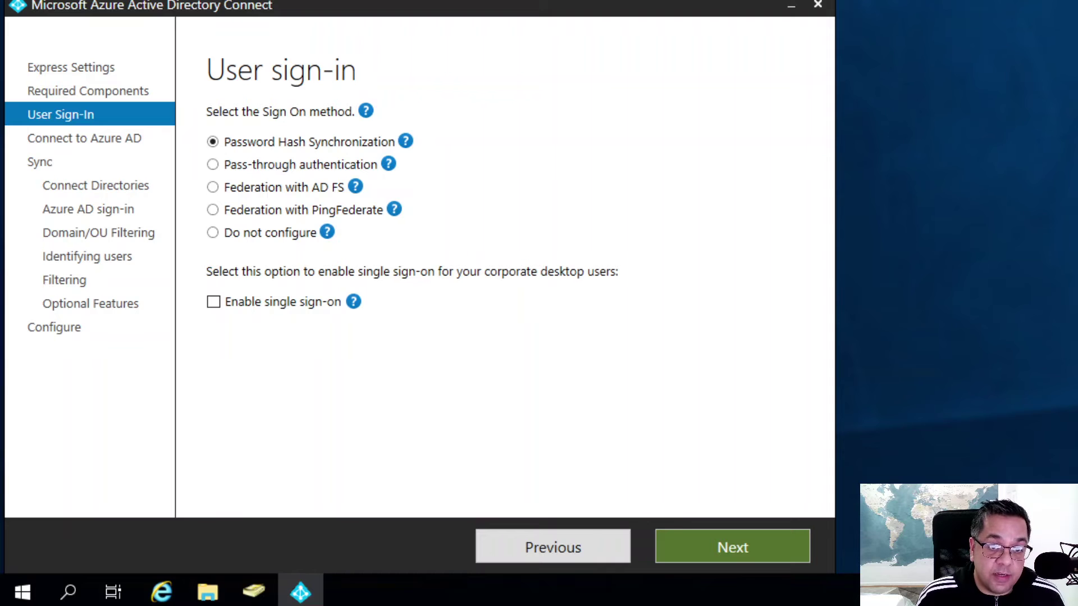
pyautogui.moveTo(366, 110)
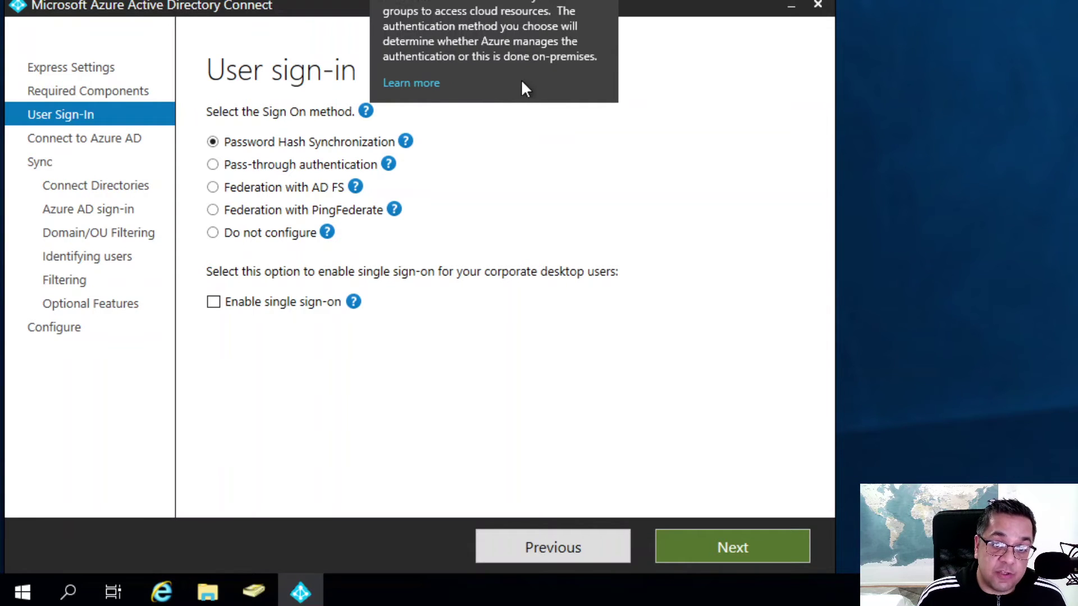
pyautogui.moveTo(406, 143)
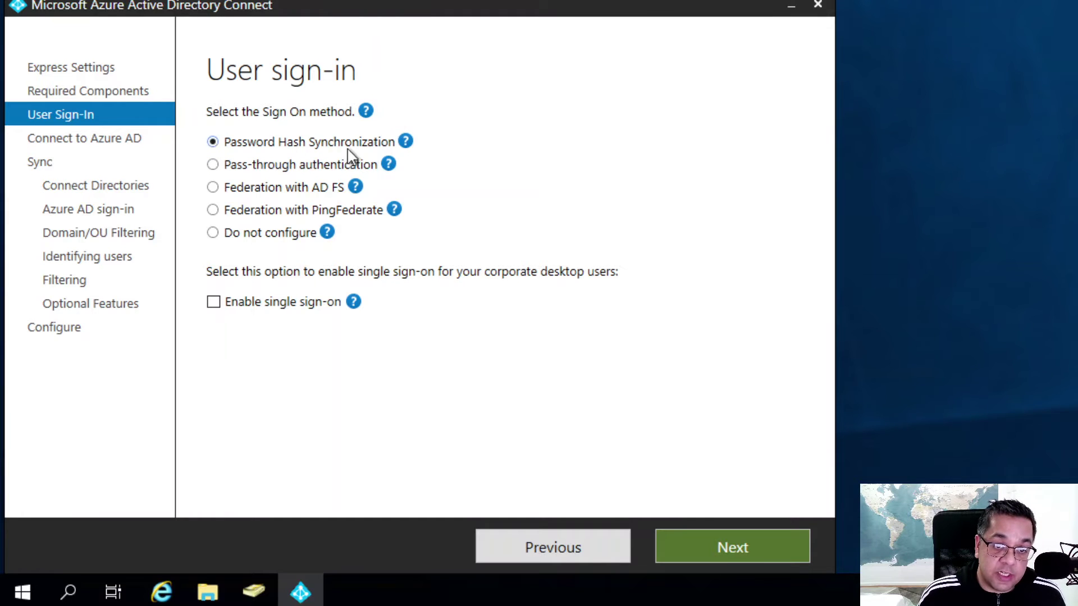
pyautogui.moveTo(388, 165)
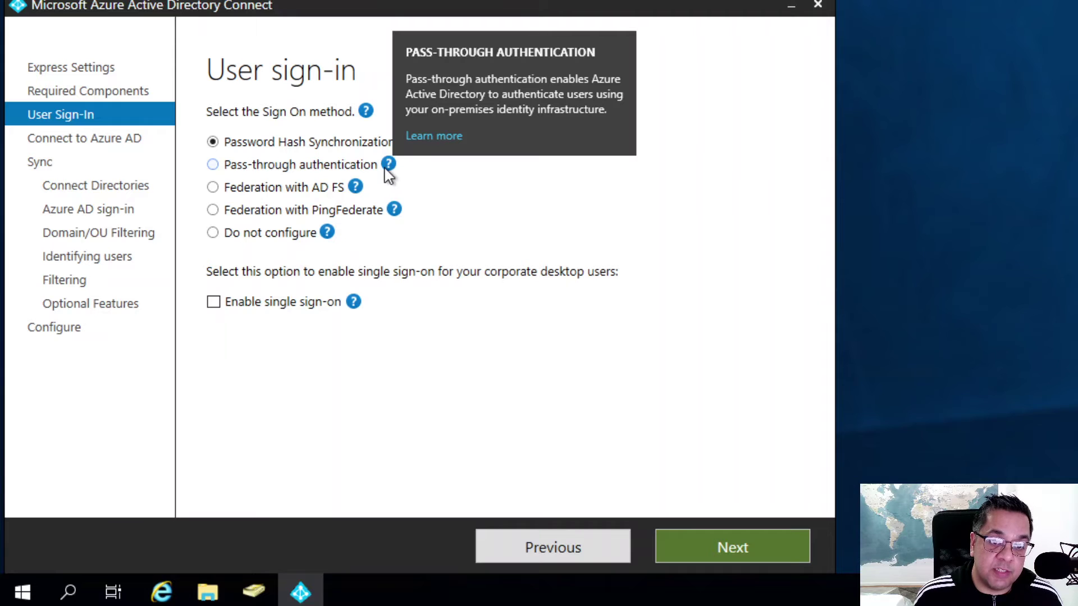
pyautogui.moveTo(394, 209)
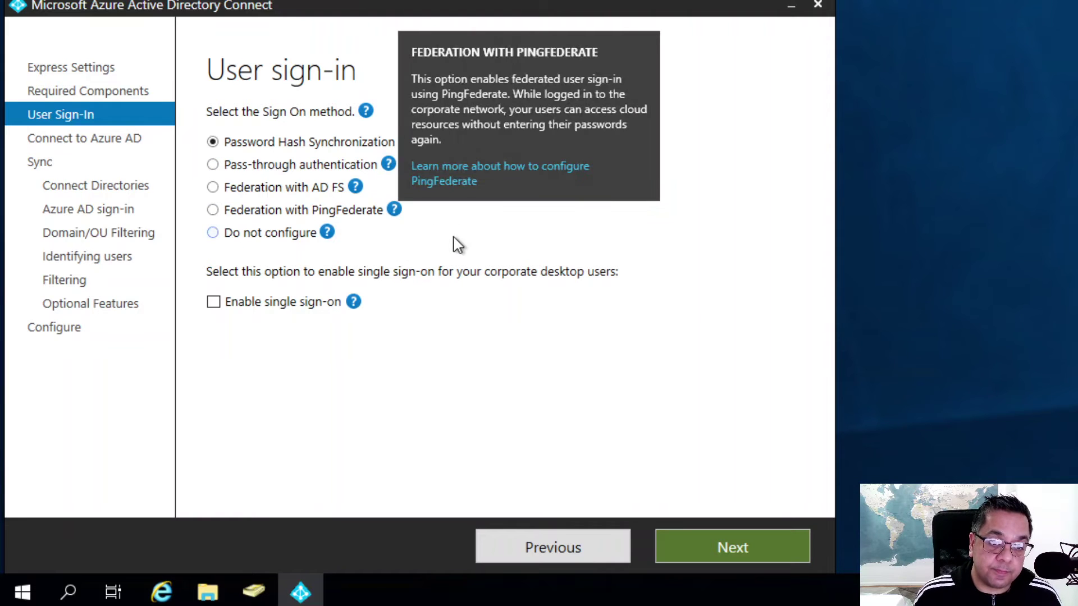
pyautogui.moveTo(357, 188)
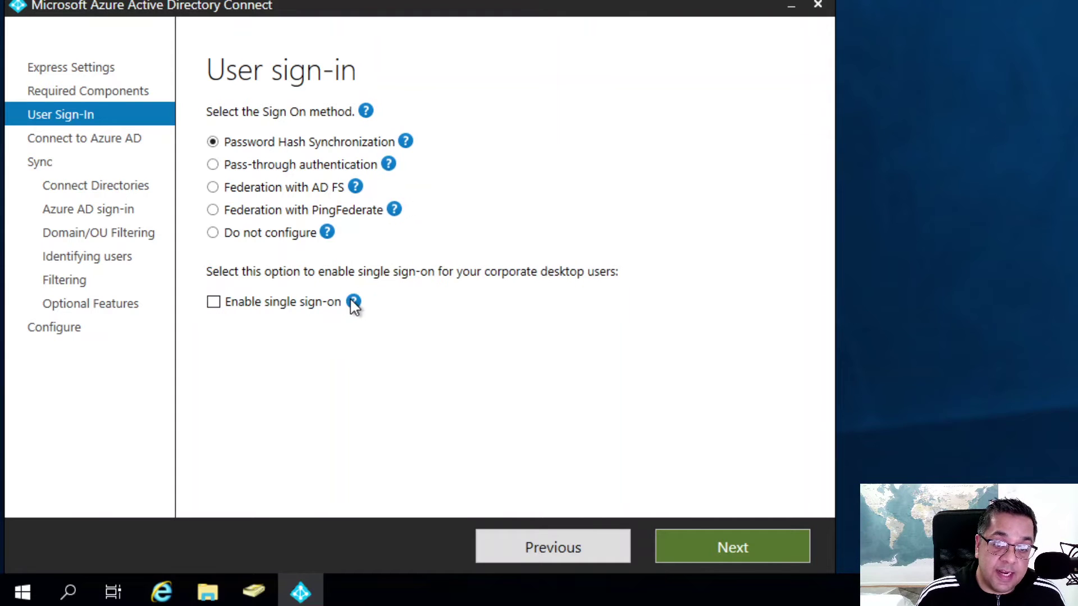
pyautogui.moveTo(353, 306)
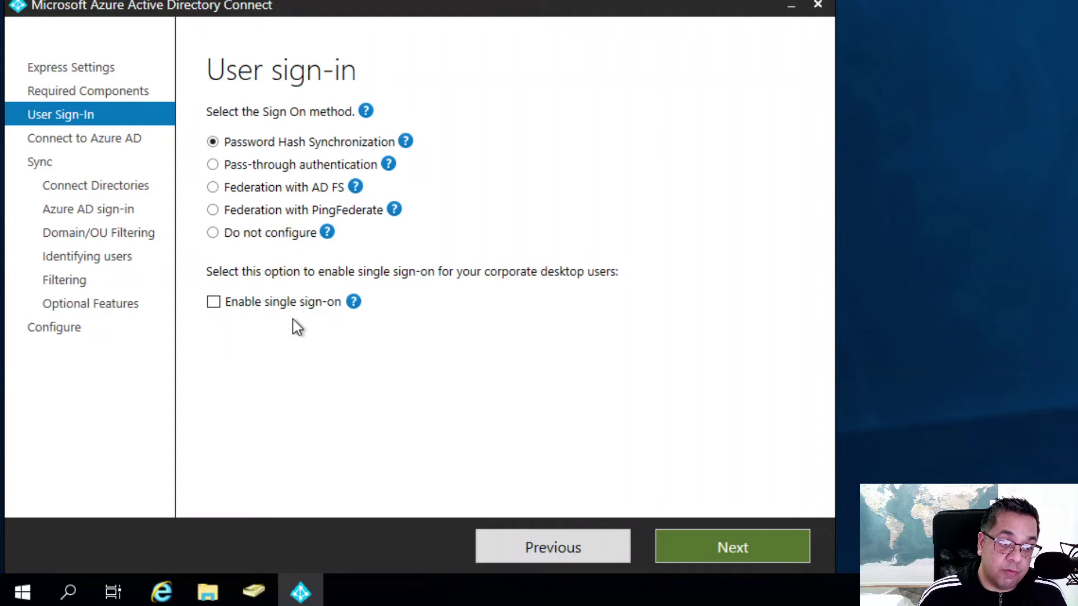
# Enable single sign-on alongside Password Hash Synchronization and continue.
pyautogui.click(214, 305)
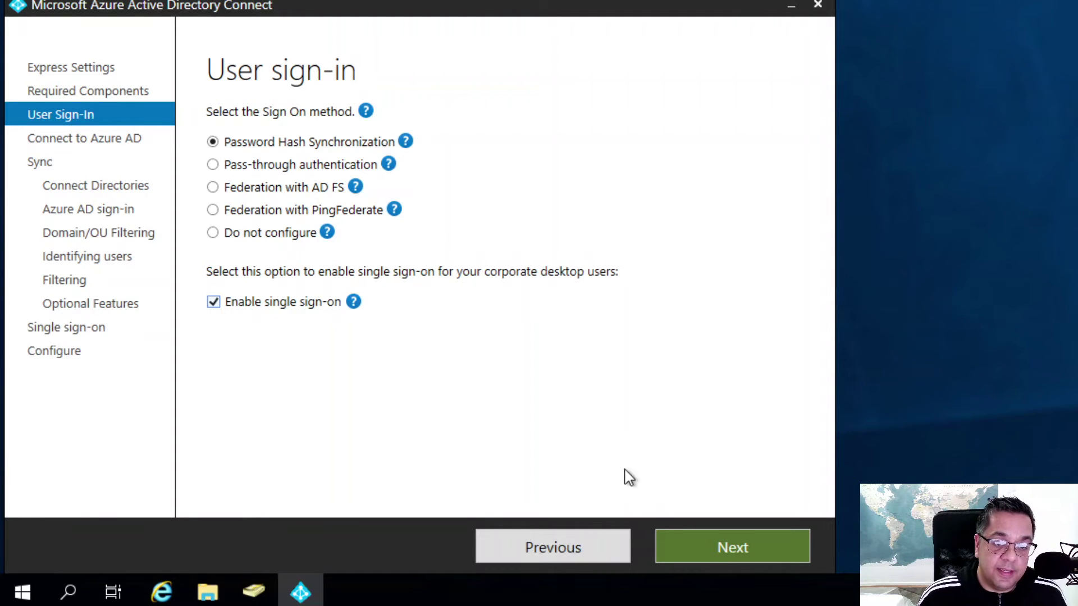
pyautogui.click(719, 542)
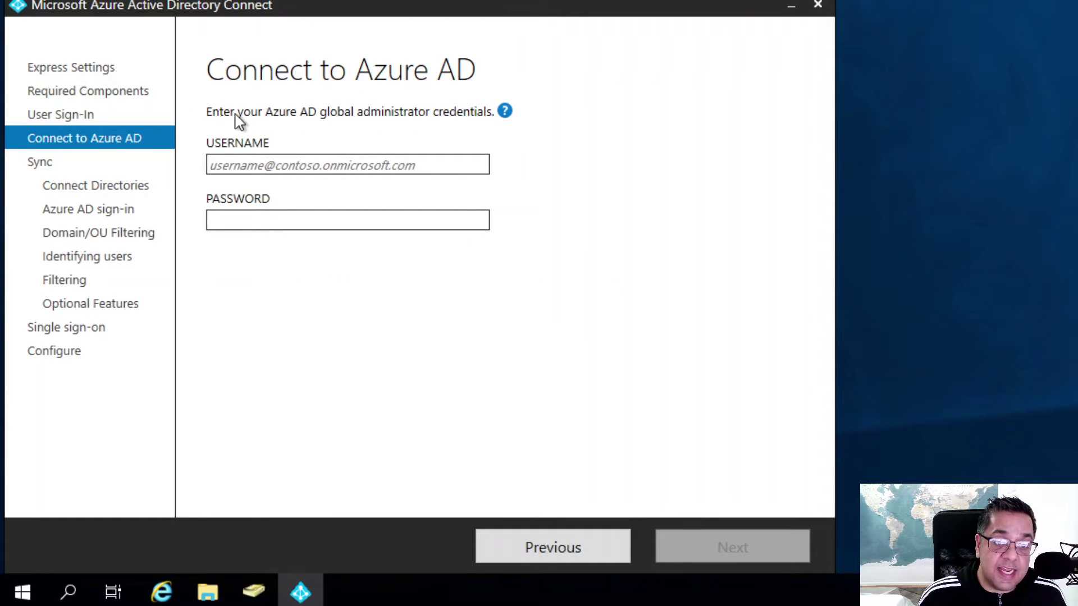
# Enter the Azure AD global administrator's username and password and submit them.
pyautogui.moveTo(507, 120)
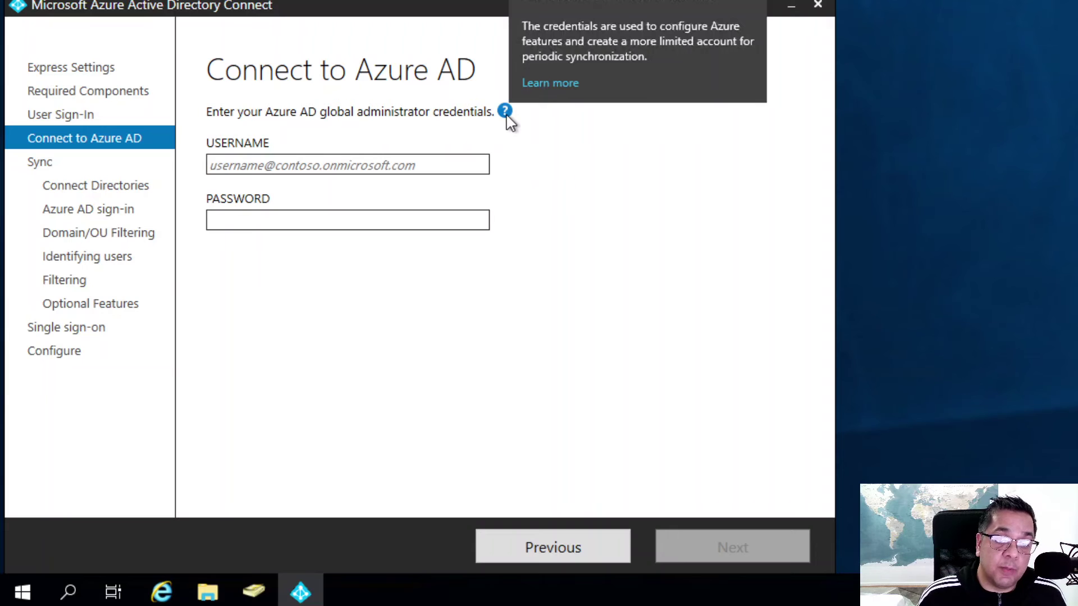
pyautogui.click(297, 163)
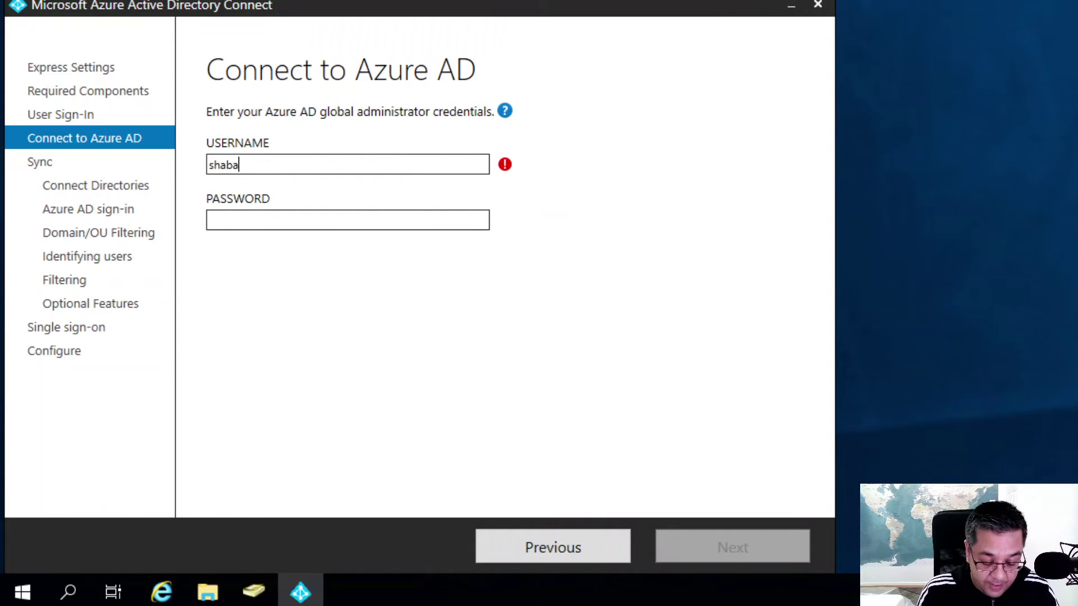
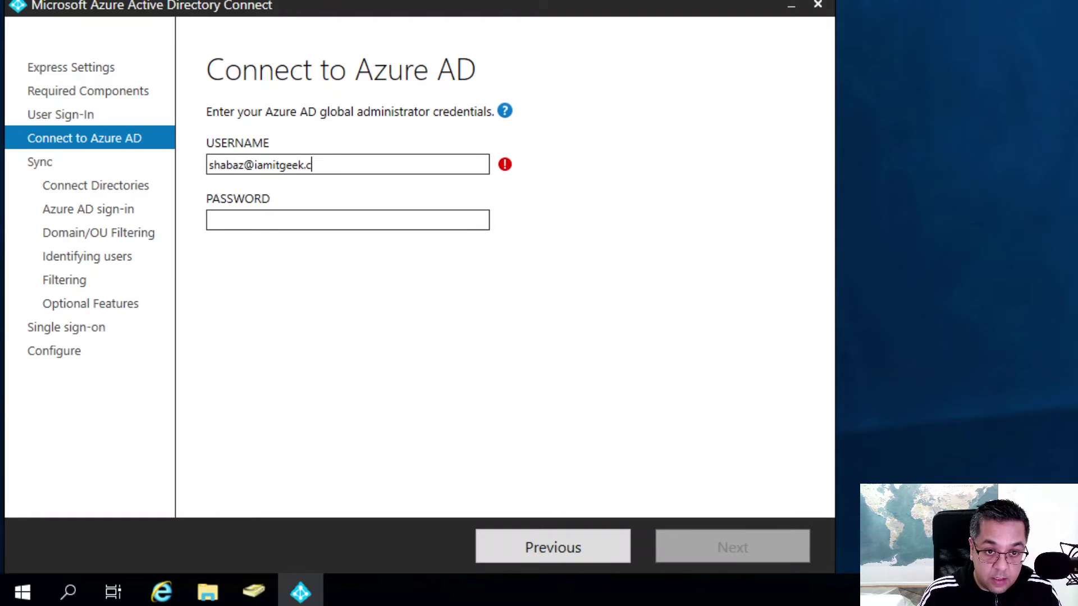
pyautogui.click(247, 219)
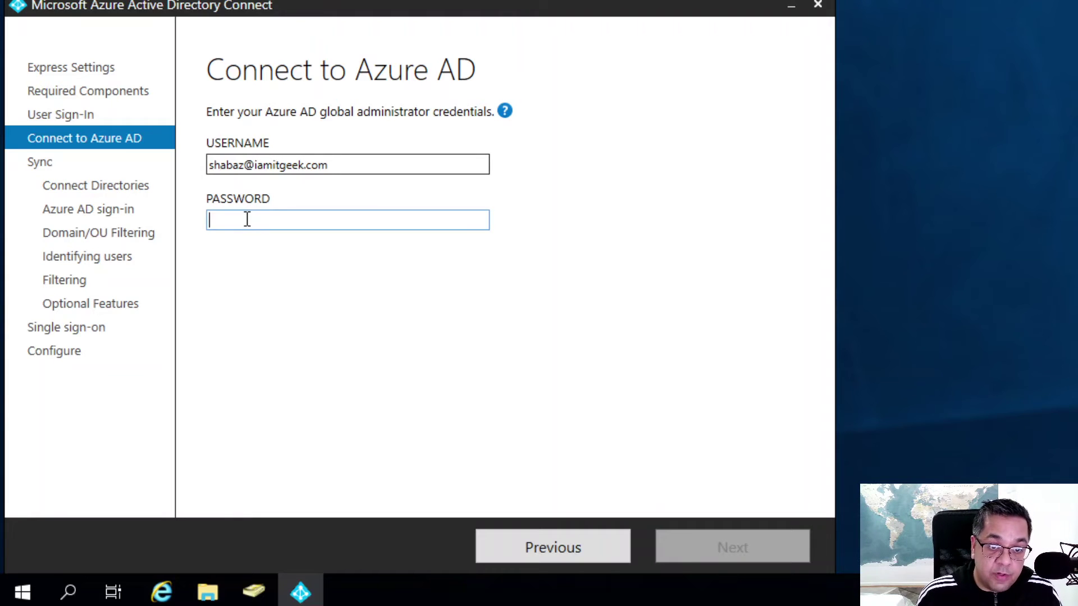
pyautogui.write('*****')
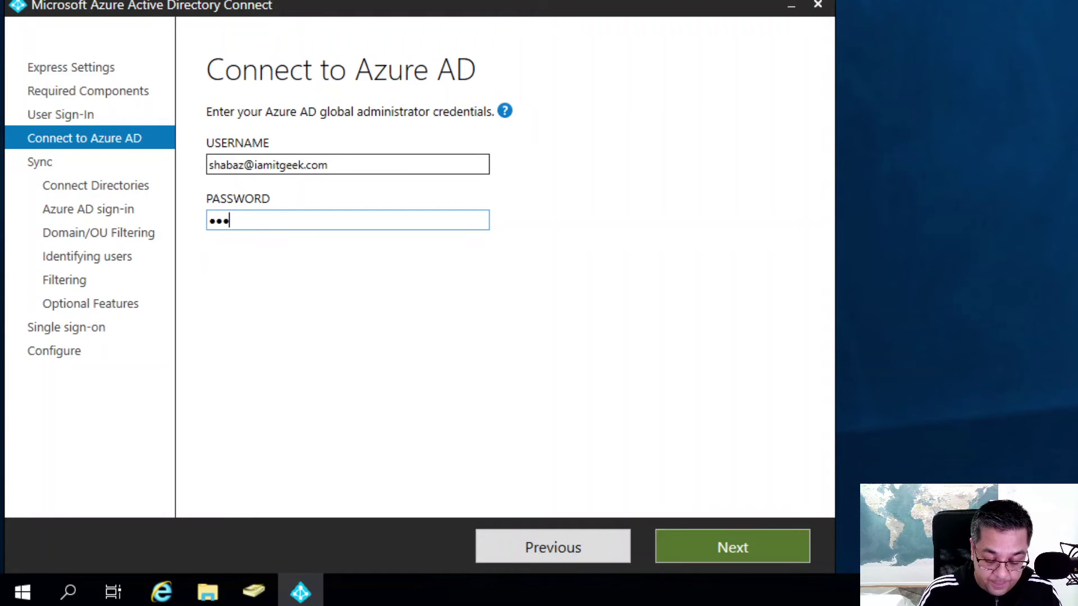
pyautogui.write('*******')
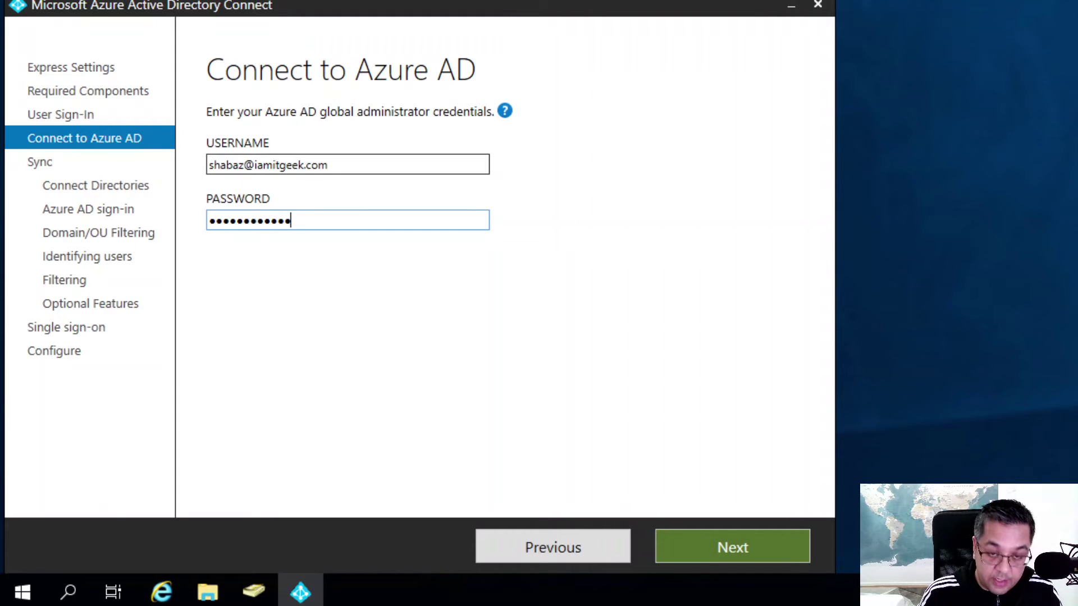
pyautogui.click(701, 545)
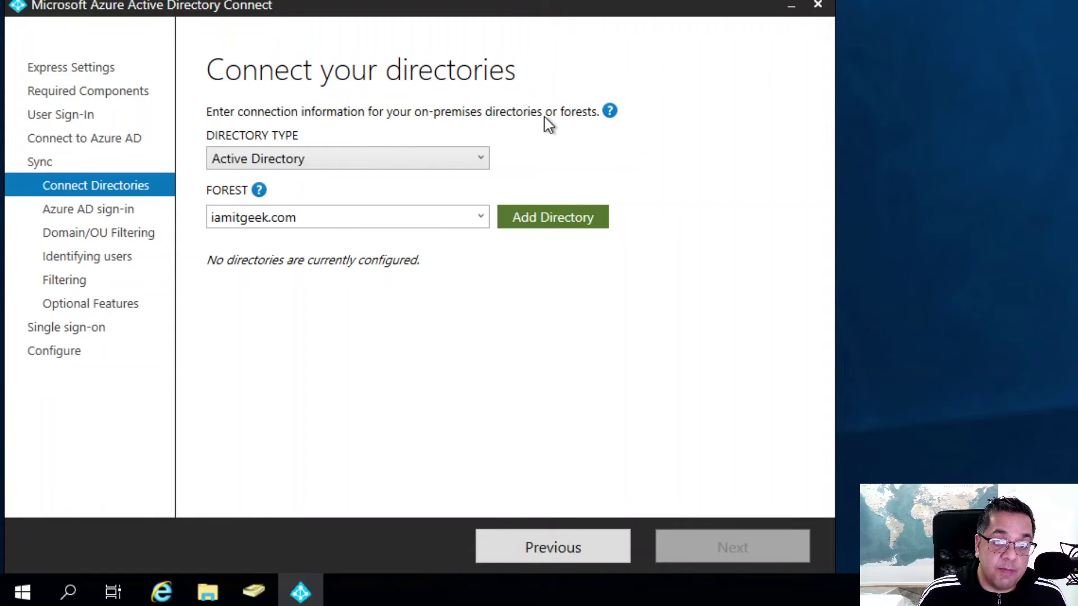
# Keep Active Directory as the directory type and add the iamitgeek.com forest.
pyautogui.click(403, 156)
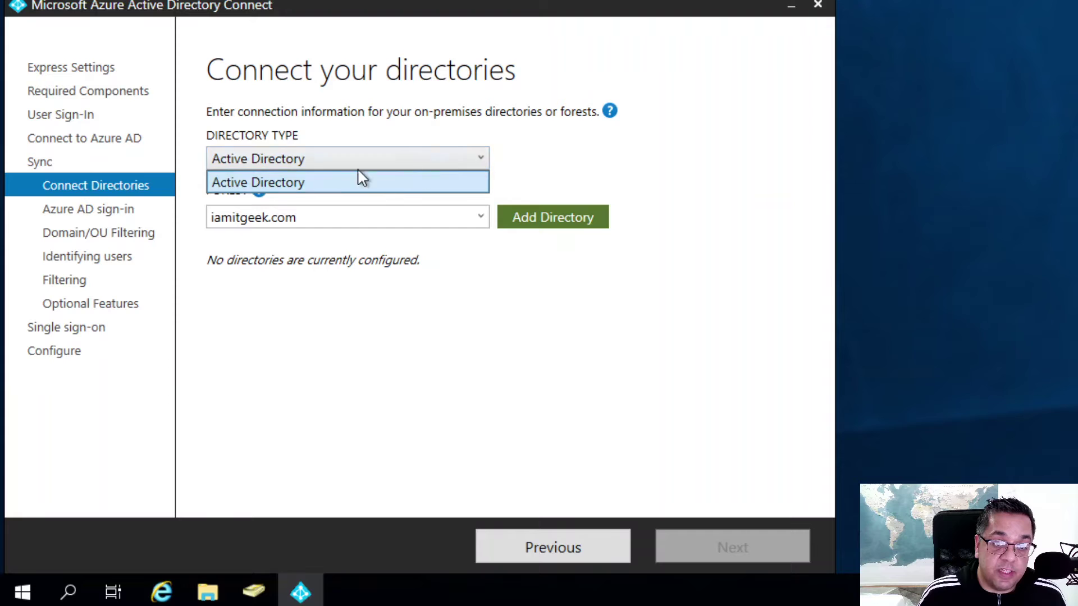
pyautogui.click(530, 177)
pyautogui.moveTo(258, 192)
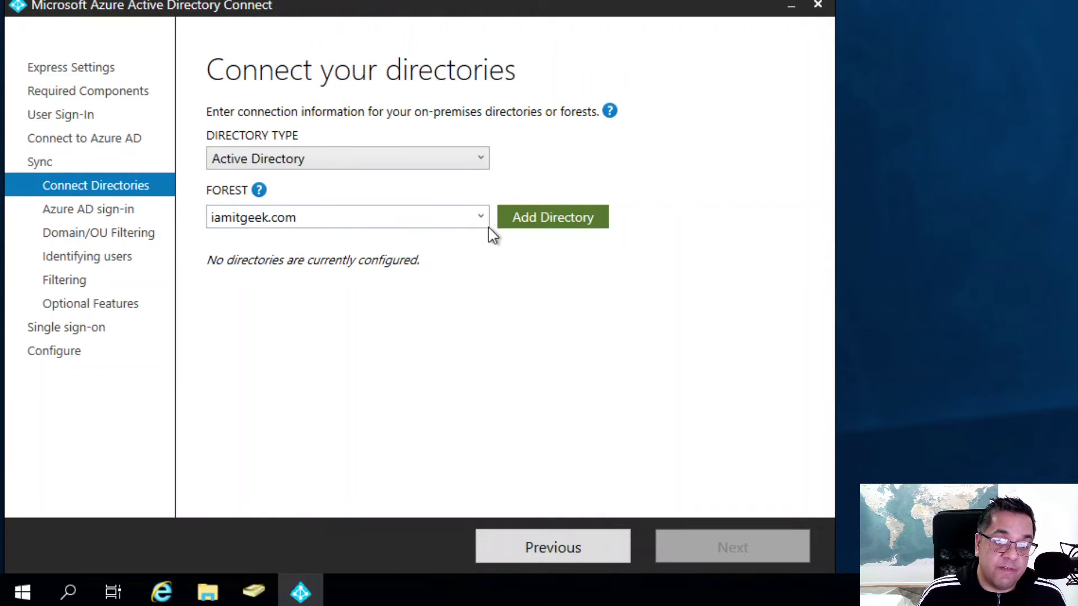
pyautogui.click(546, 222)
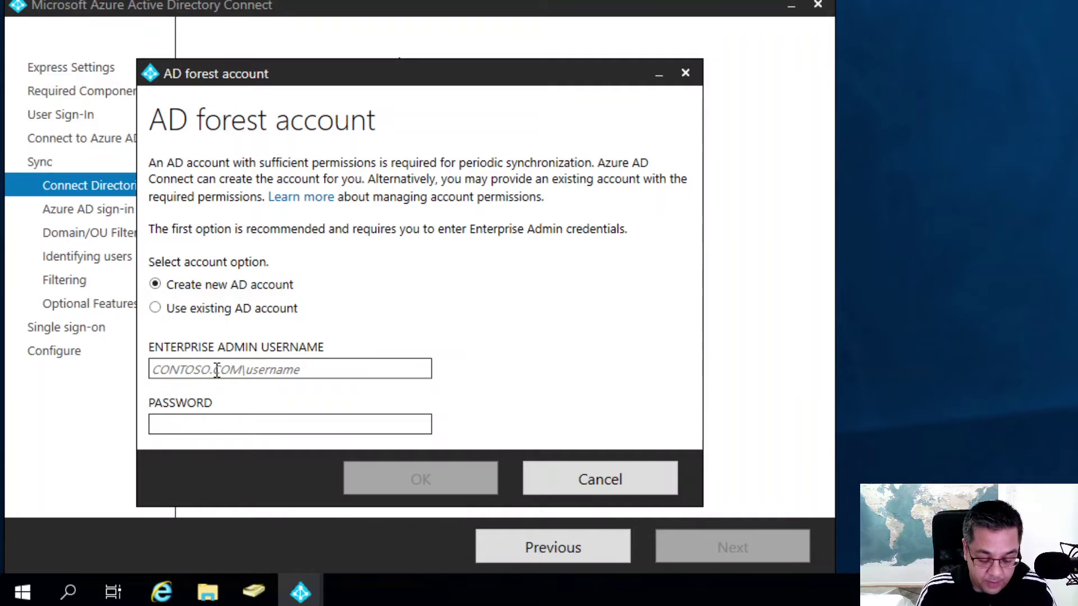
# Enter the iamitgeek\ Enterprise Admin username and password to create the new AD account.
pyautogui.write('sdadmin')
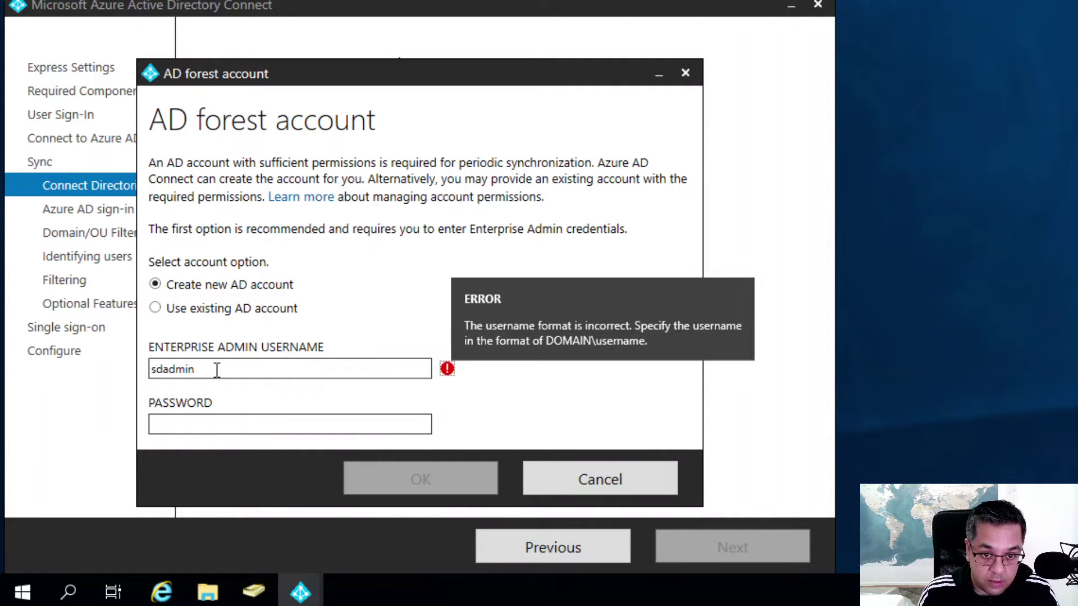
pyautogui.click(150, 369)
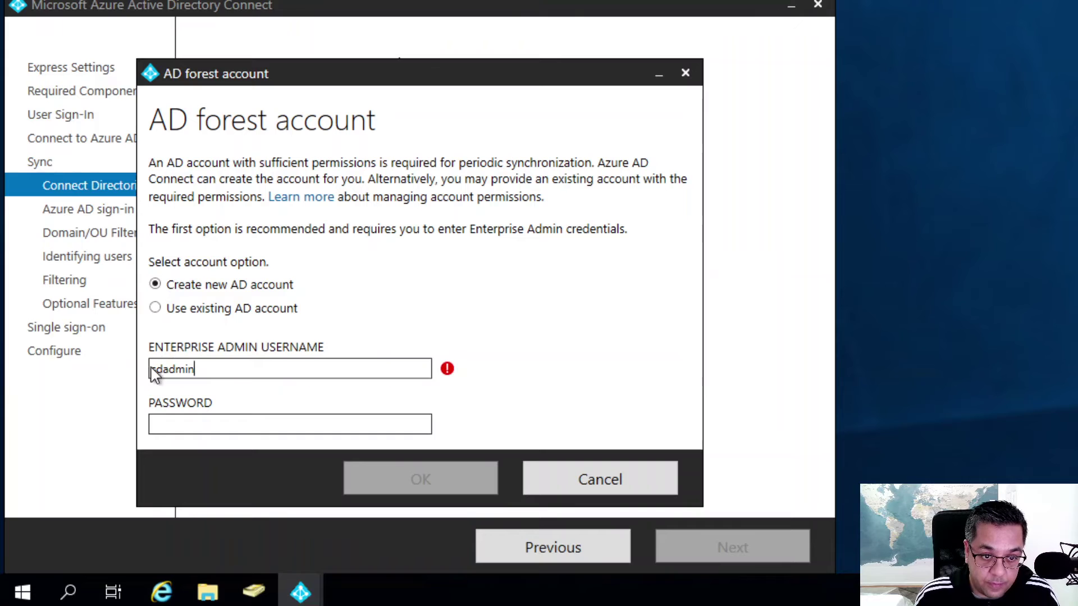
pyautogui.write('iamitgeek')
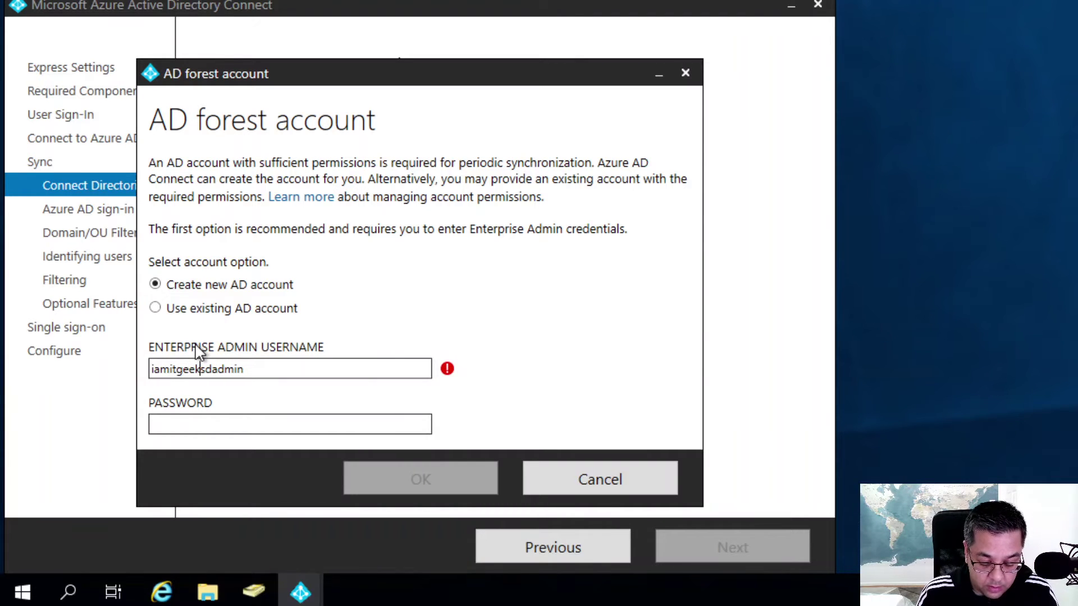
pyautogui.write('\\')
pyautogui.click(223, 425)
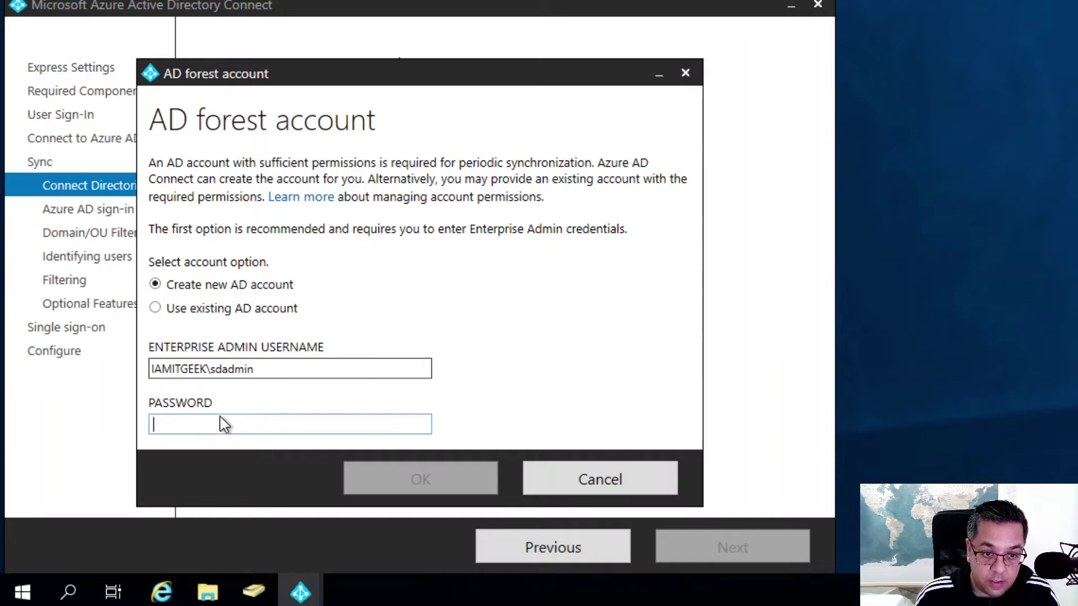
pyautogui.write('•••••••••')
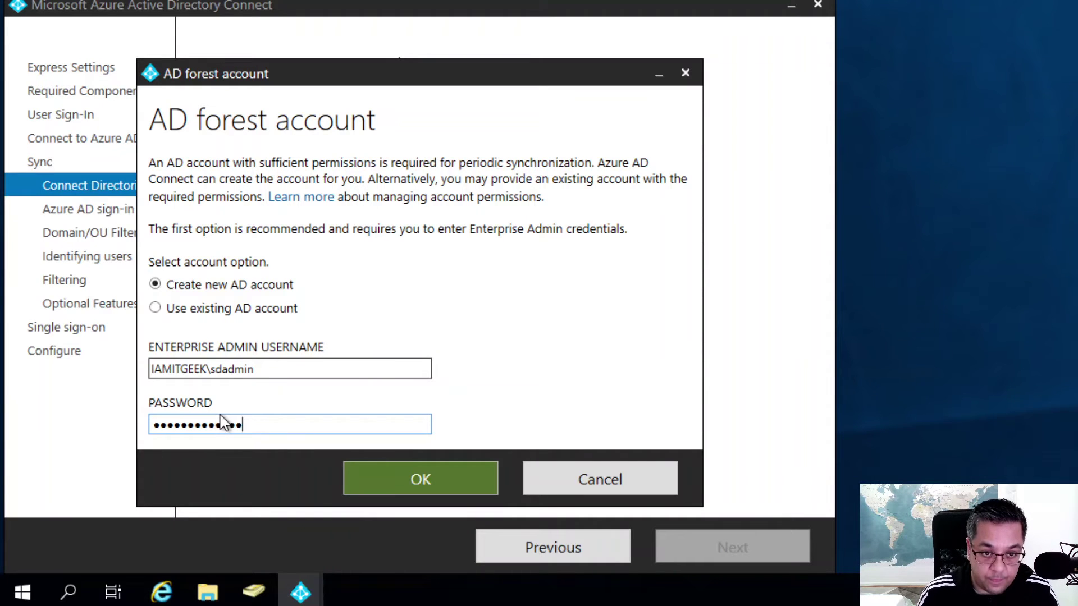
pyautogui.click(387, 478)
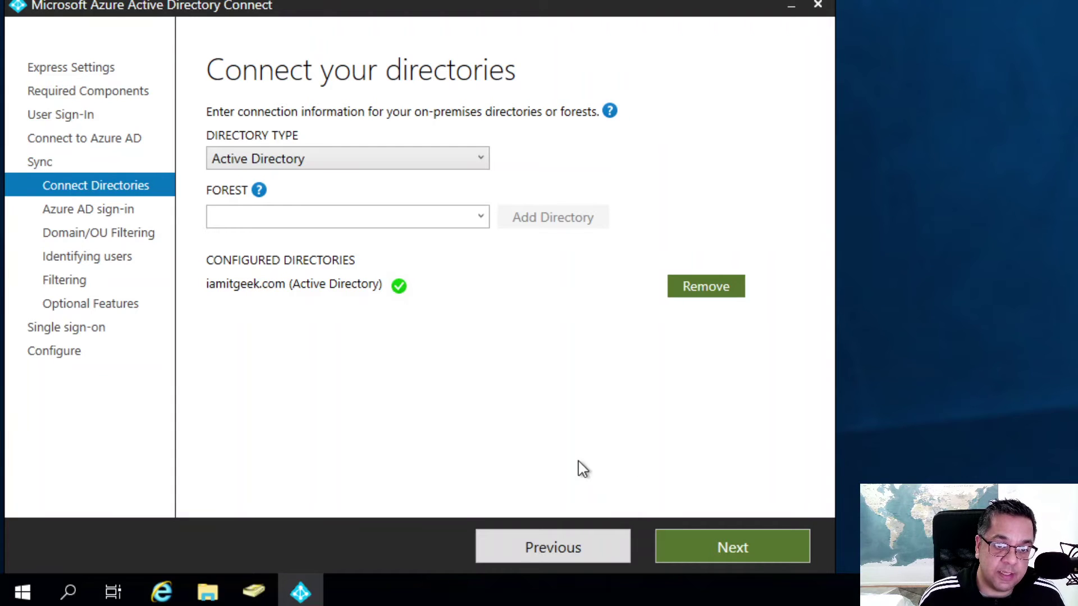
# Continue past the configured iamitgeek.com directory to the Azure AD sign-in page.
pyautogui.click(708, 547)
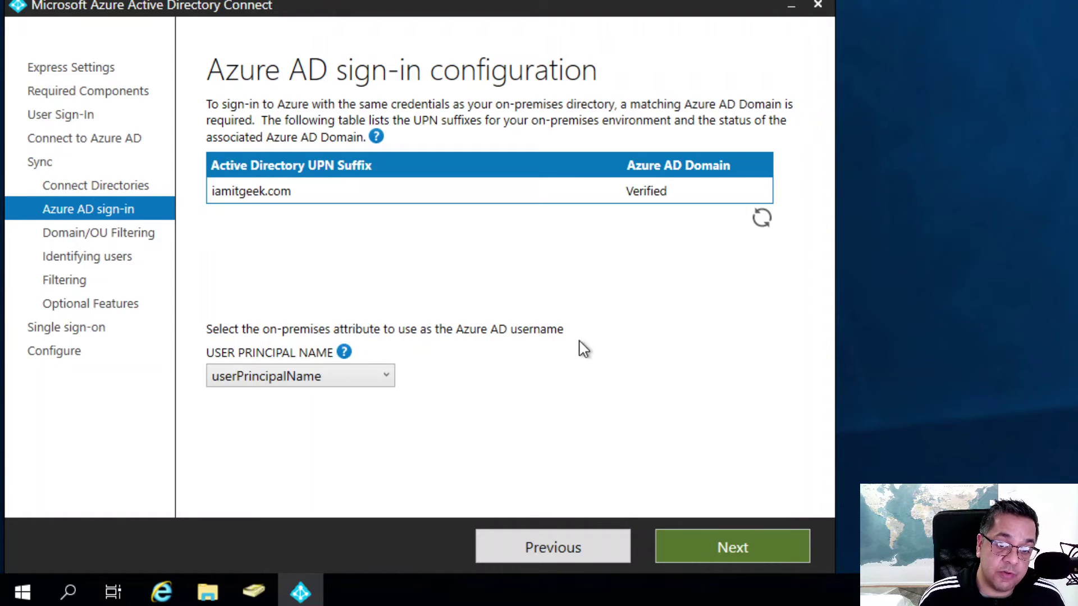
# Review the User Principal Name options, reselect userPrincipalName, and proceed to filtering.
pyautogui.click(345, 354)
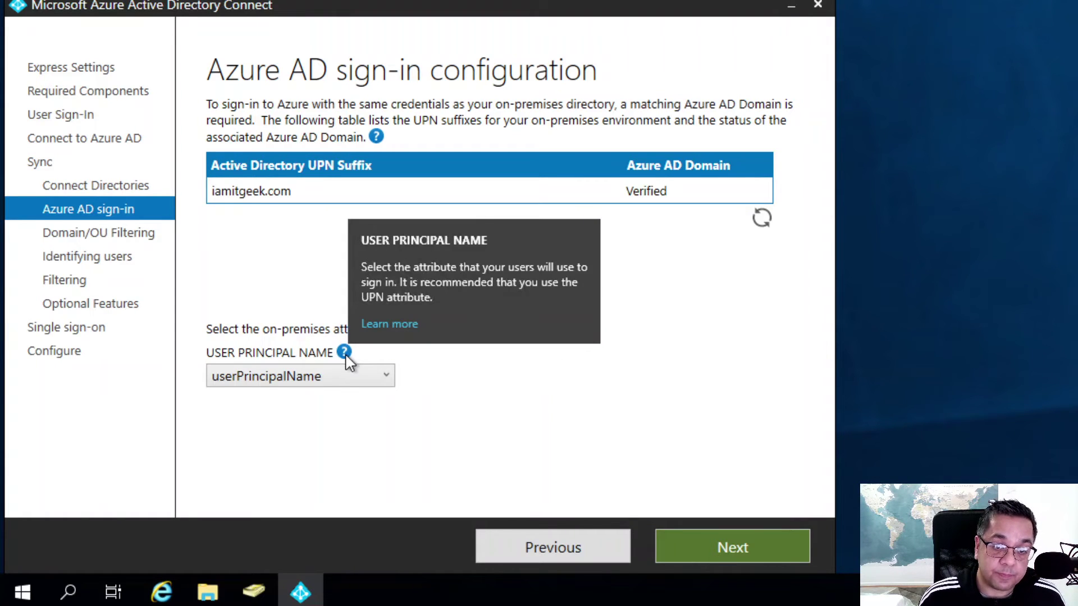
pyautogui.click(325, 377)
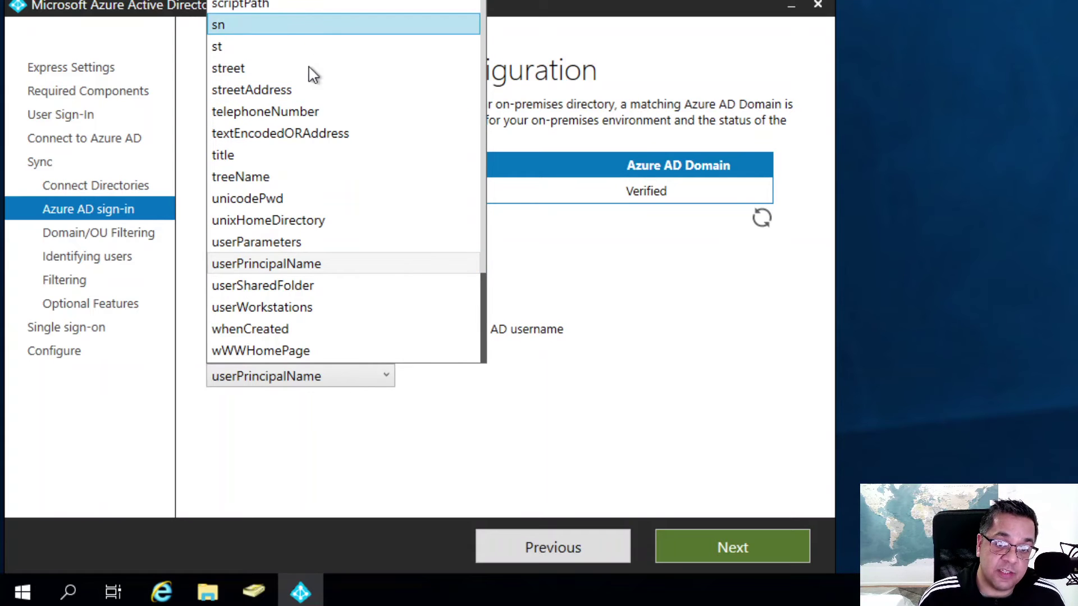
pyautogui.scroll(1, 348, 303)
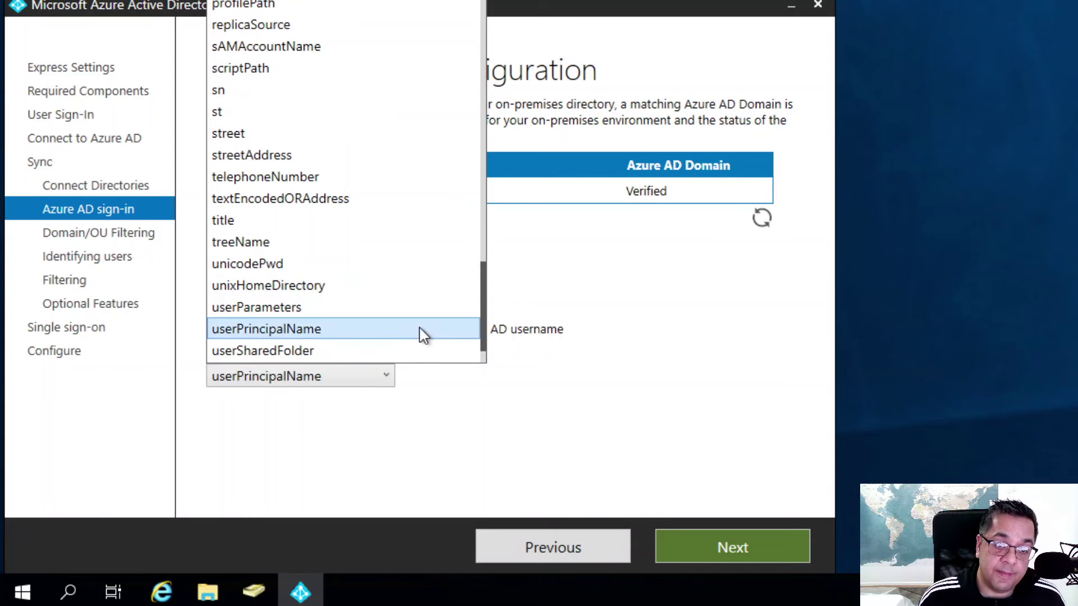
pyautogui.click(306, 334)
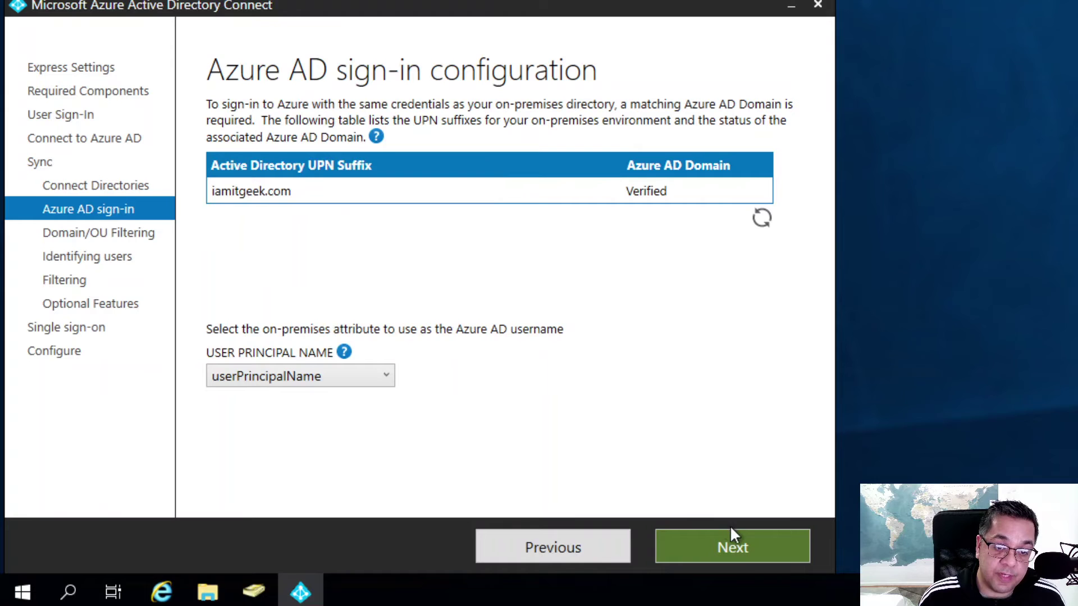
pyautogui.click(739, 553)
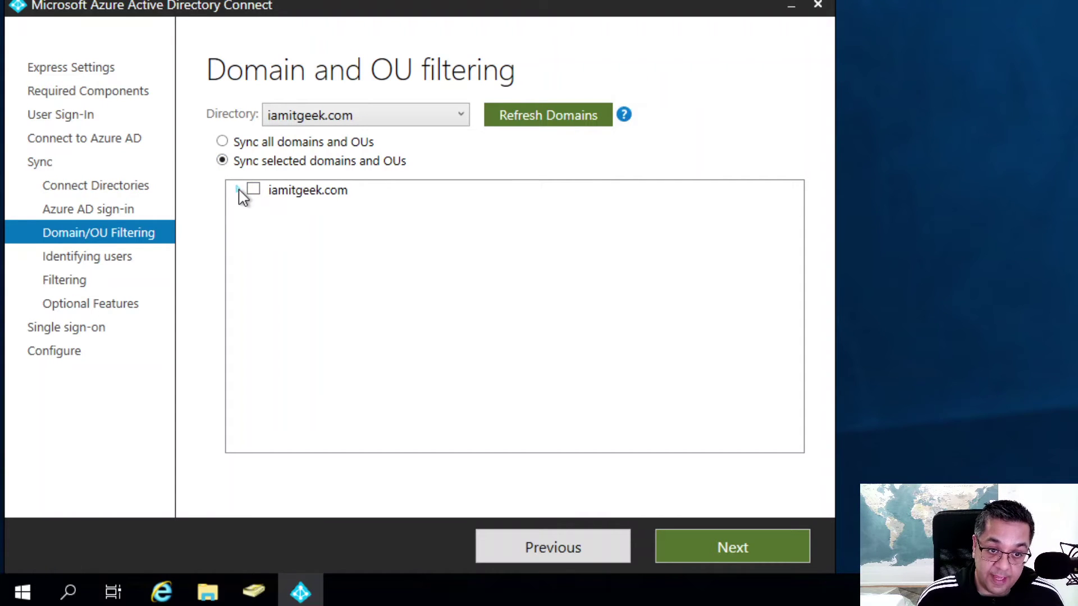
# Expand iamitgeek.com, keep only the Azure Sync OU selected for synchronization, and continue.
pyautogui.click(238, 191)
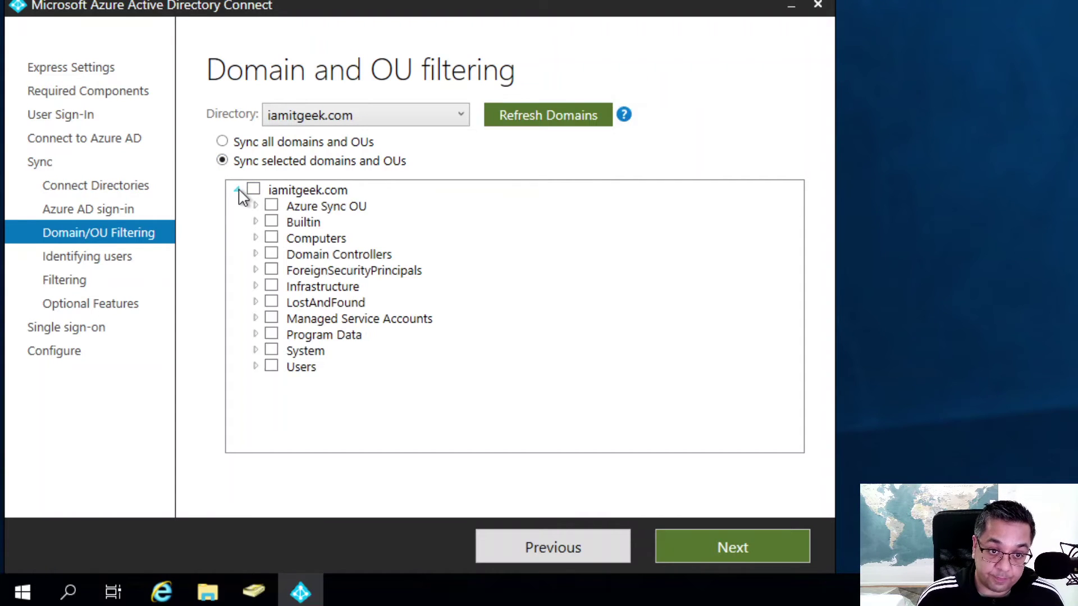
pyautogui.click(271, 205)
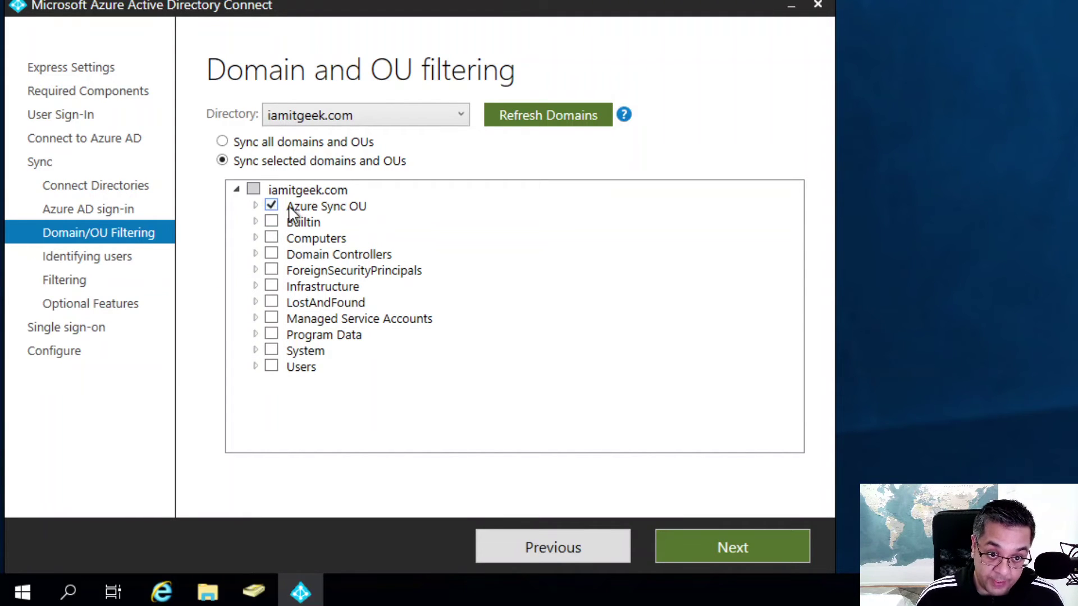
pyautogui.click(255, 206)
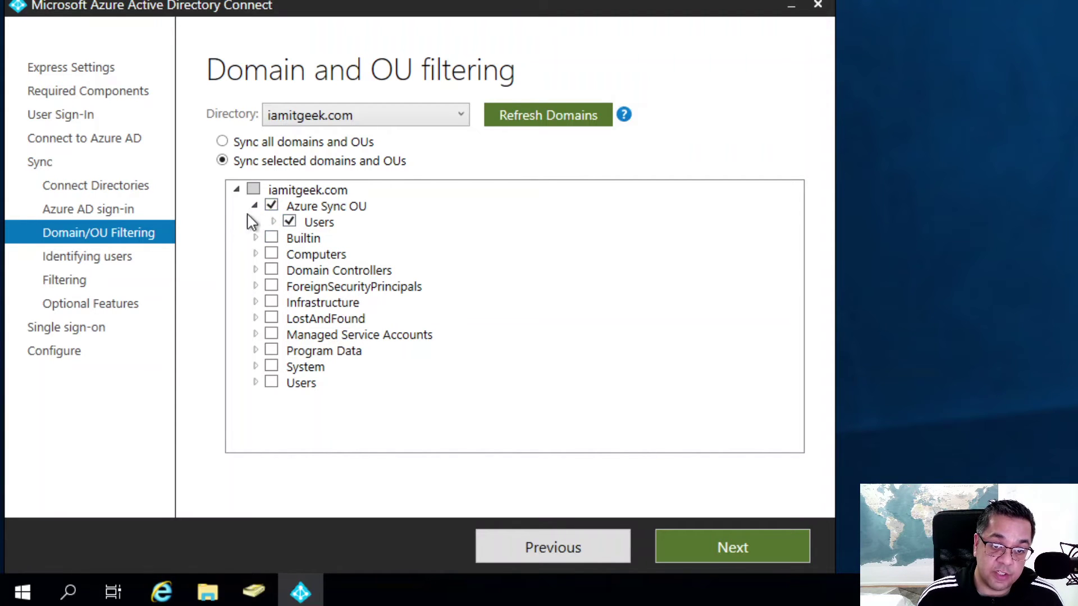
pyautogui.click(715, 539)
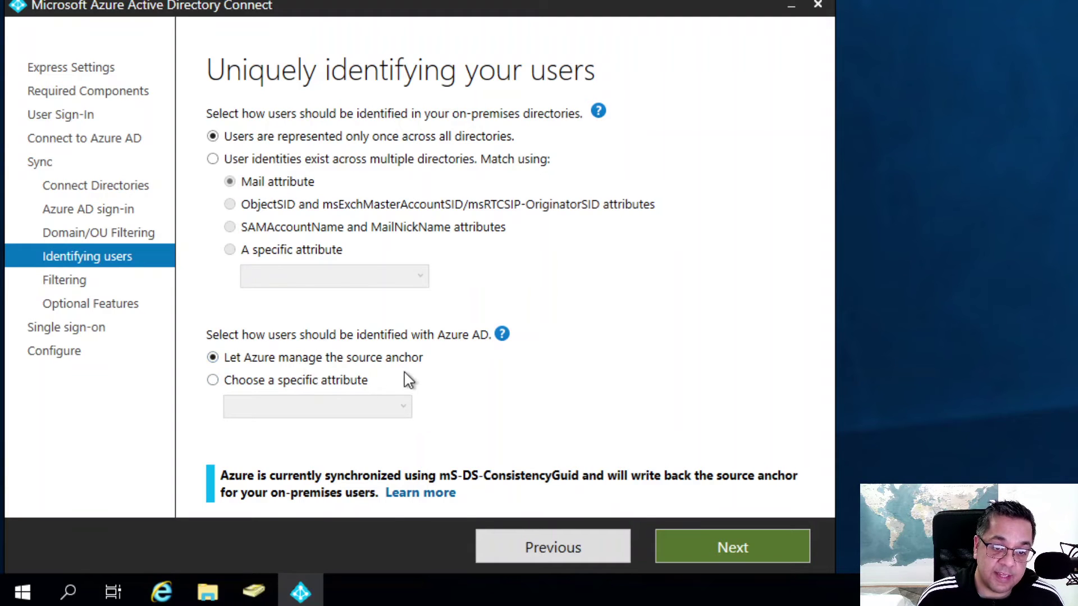
# Accept the defaults: users represented once across directories, with Azure managing the source anchor.
pyautogui.click(722, 549)
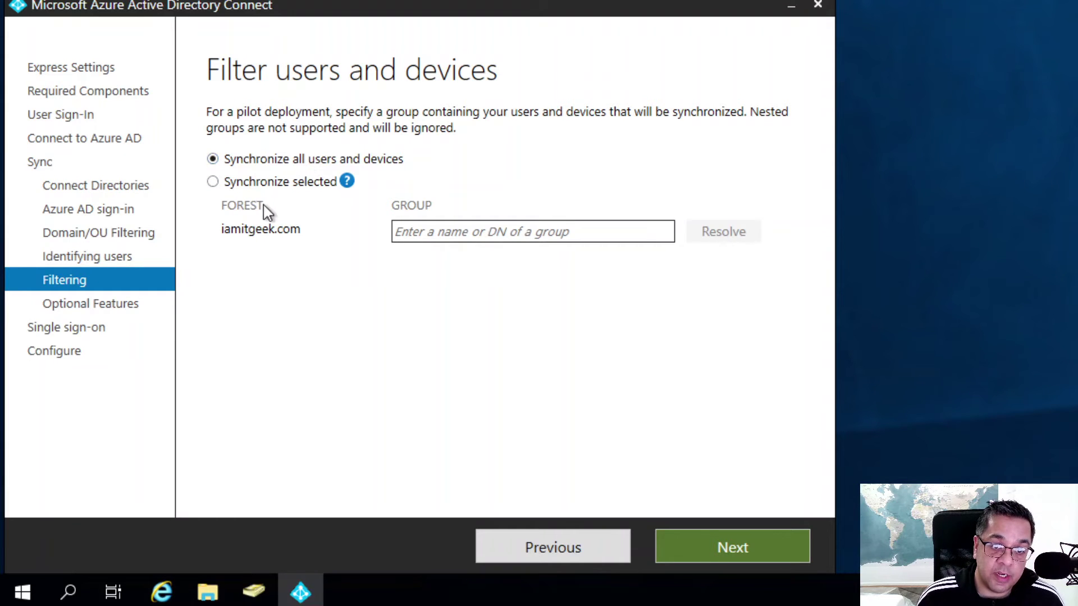
# Leave 'Synchronize all users and devices' selected and advance to Optional features.
pyautogui.moveTo(356, 187)
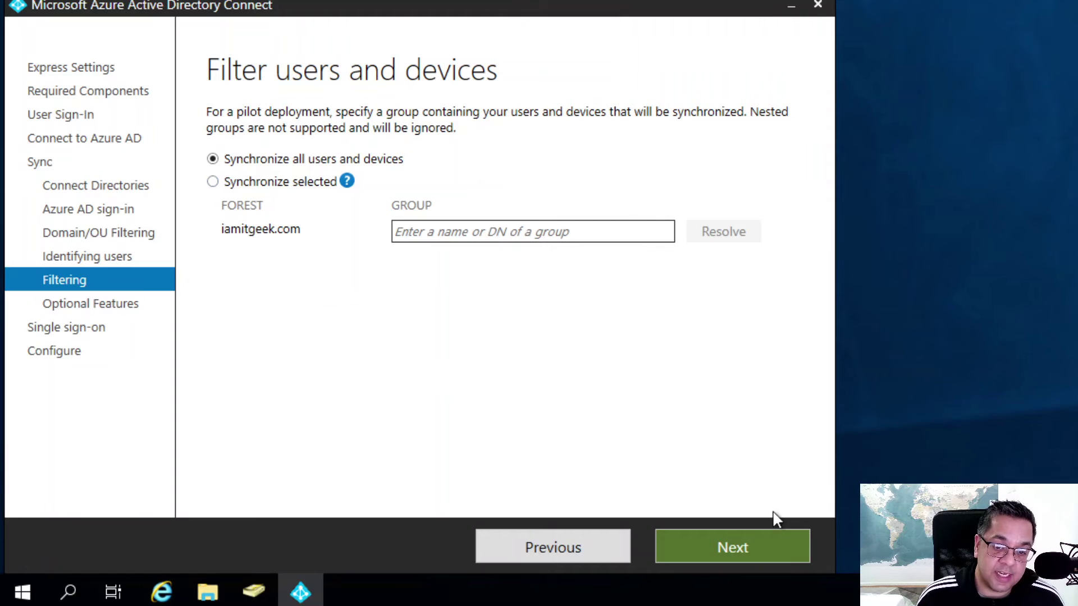
pyautogui.click(742, 543)
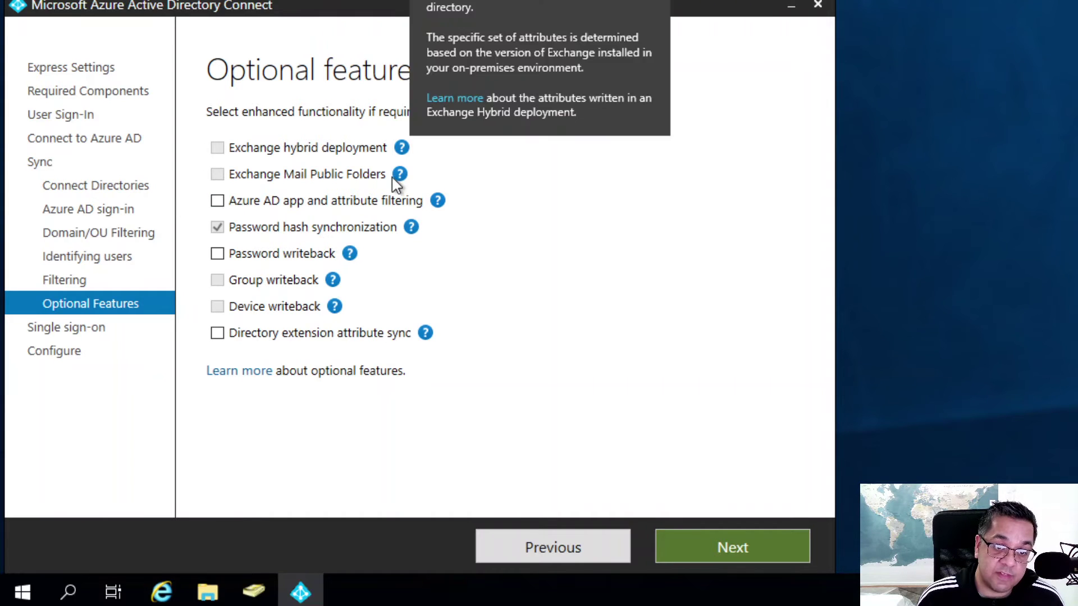
# Read the help for each optional feature, keeping only Password hash synchronization checked.
pyautogui.moveTo(396, 178)
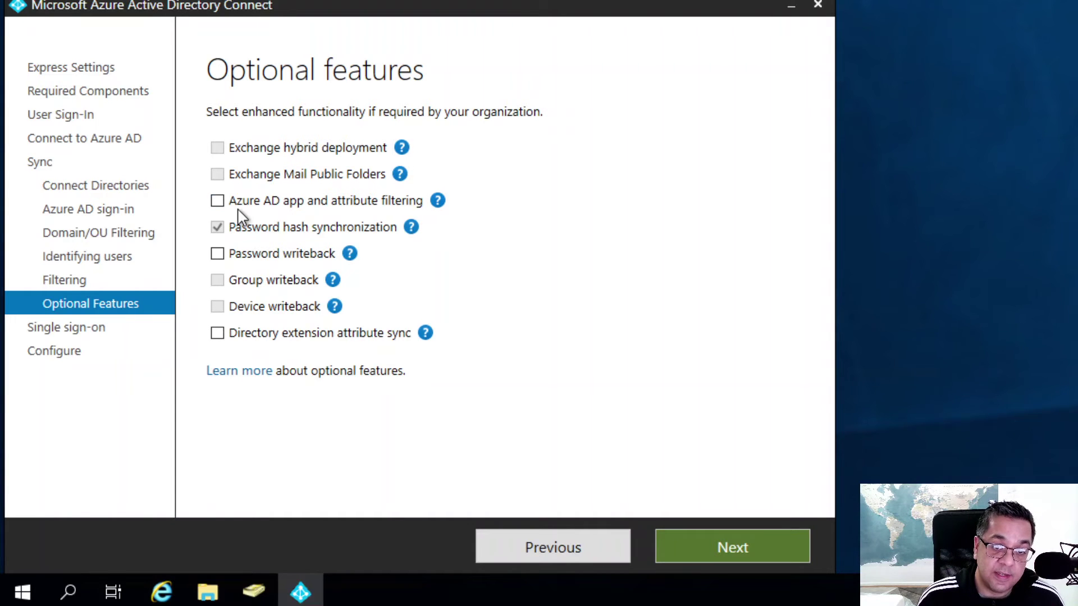
pyautogui.moveTo(437, 201)
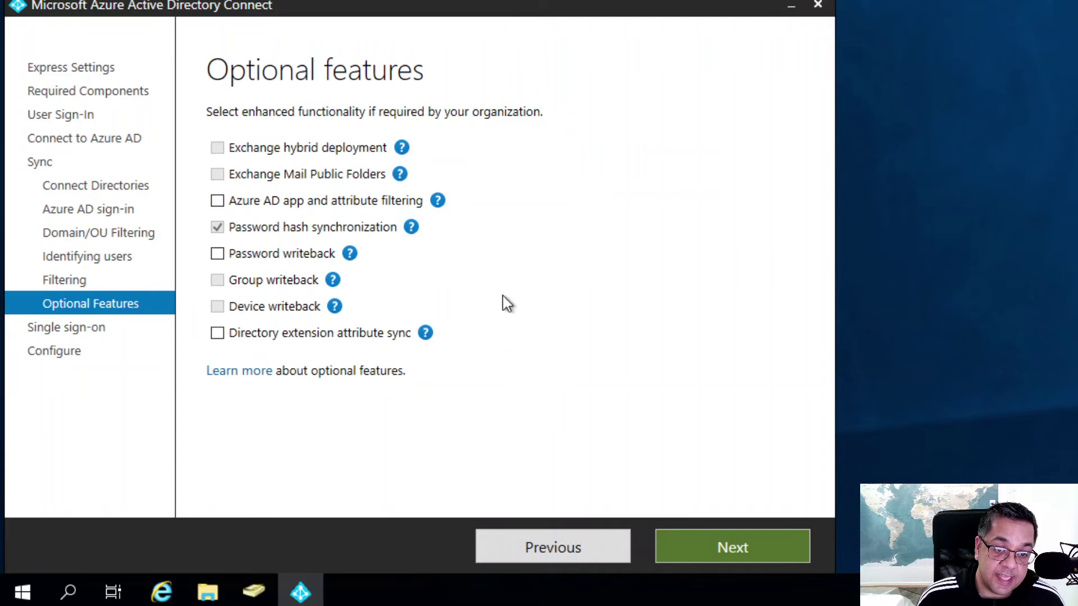
pyautogui.moveTo(314, 267)
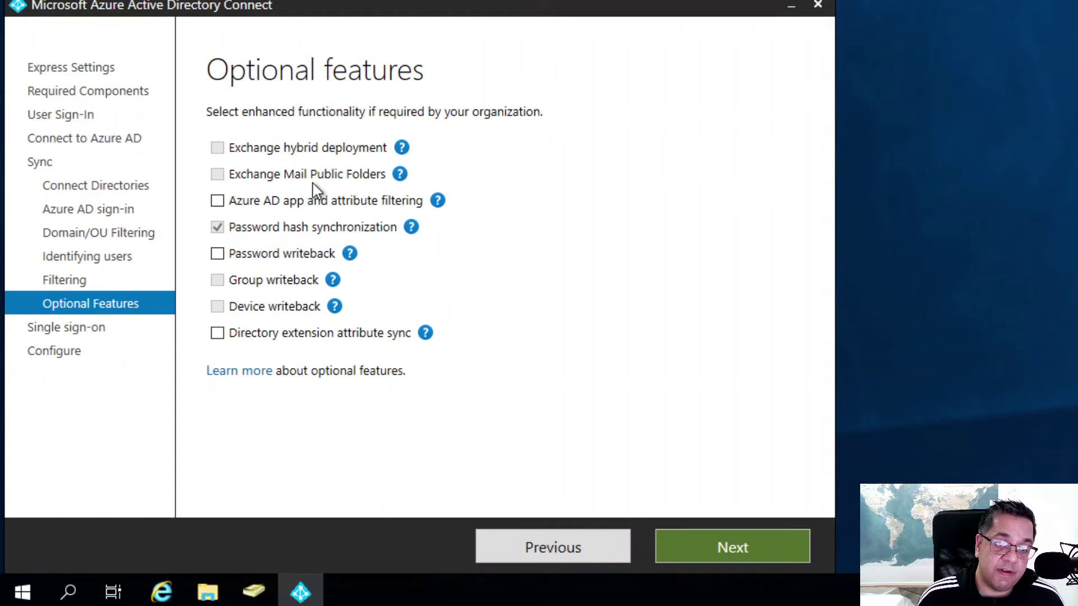
pyautogui.click(708, 539)
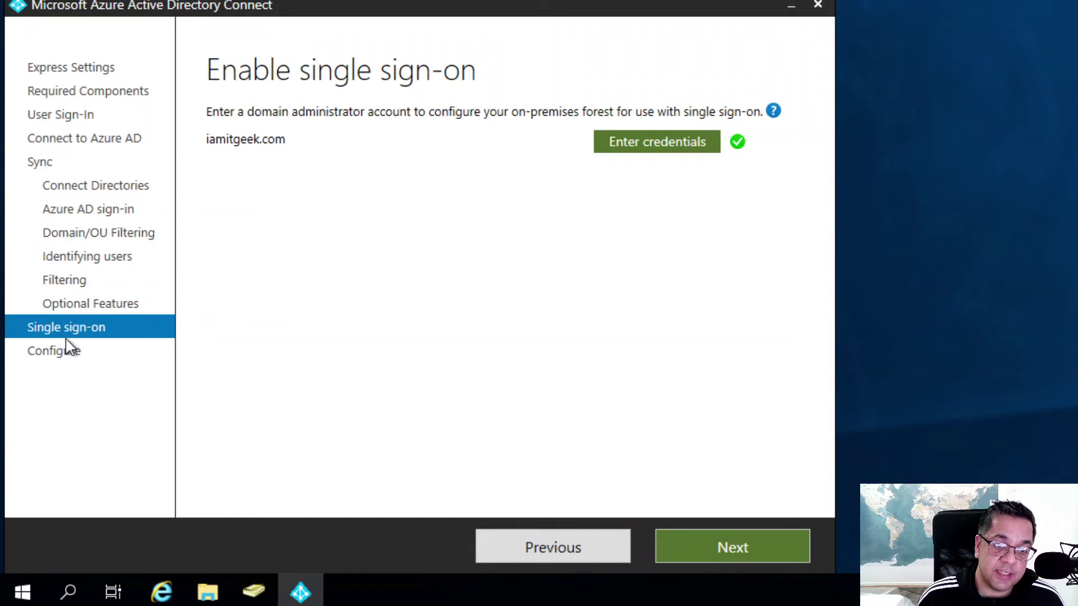
# Check the iamitgeek.com forest credentials and confirm it is already configured for SSO.
pyautogui.click(675, 149)
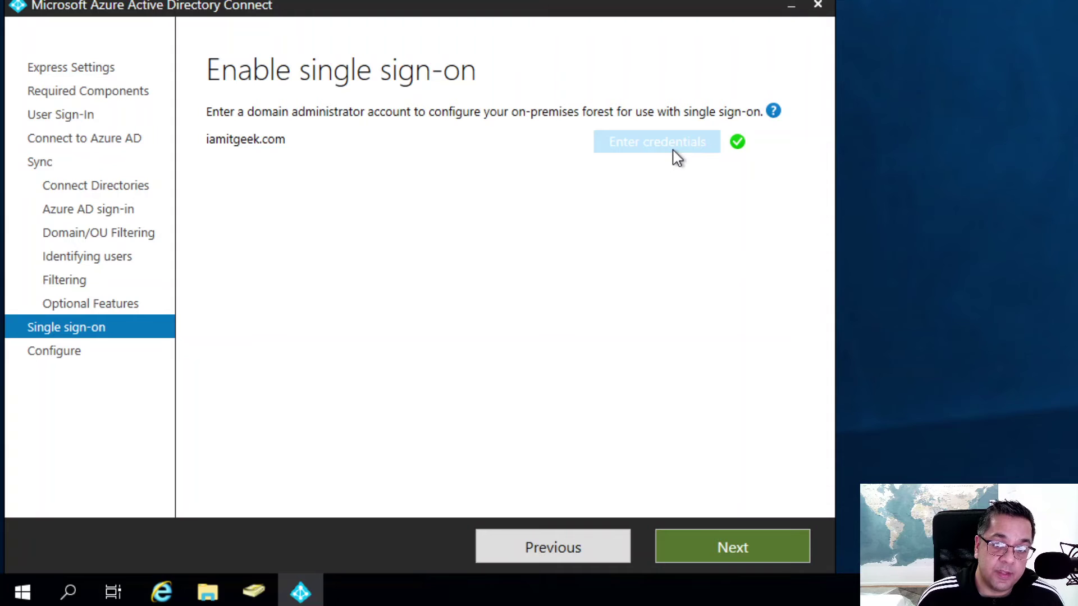
pyautogui.moveTo(737, 147)
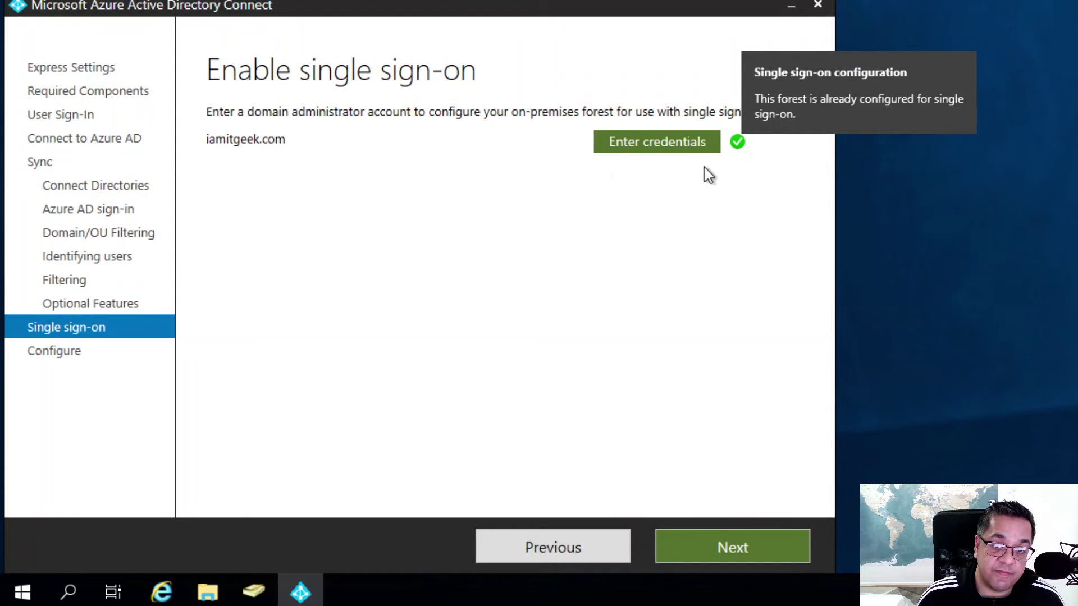
# Advance to Ready to configure, with sync starting afterwards and staging mode off.
pyautogui.click(712, 544)
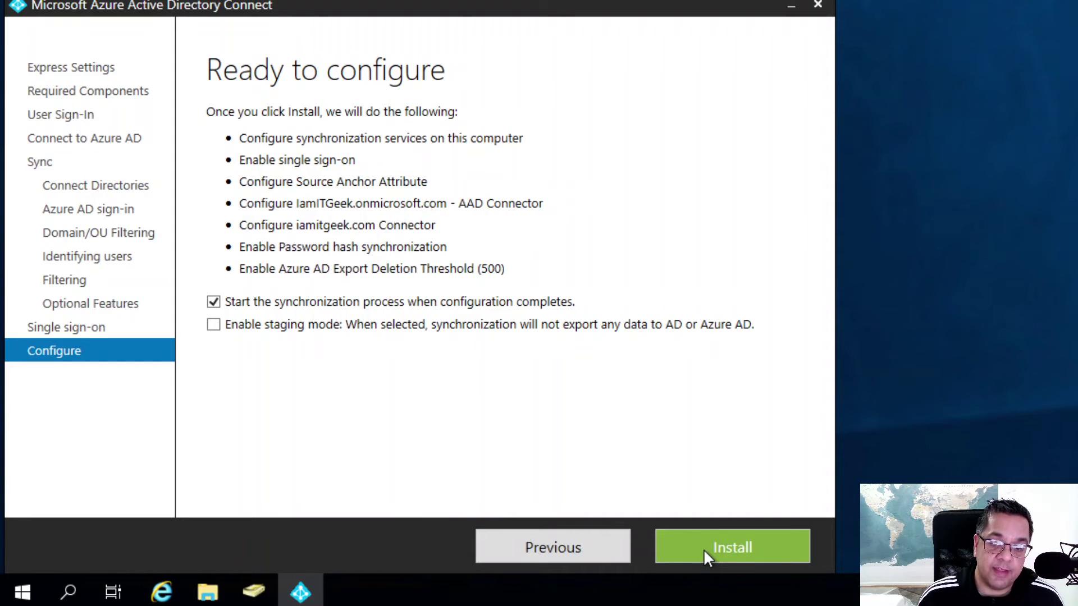
# Install the configuration and exit the wizard once Configuration complete appears.
pyautogui.click(703, 549)
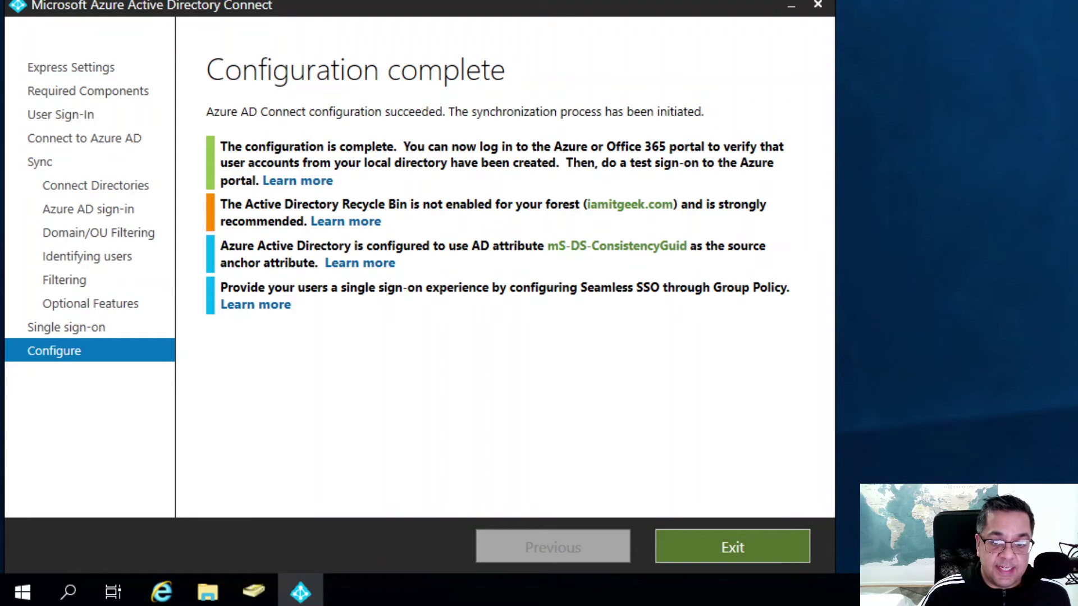
pyautogui.click(746, 541)
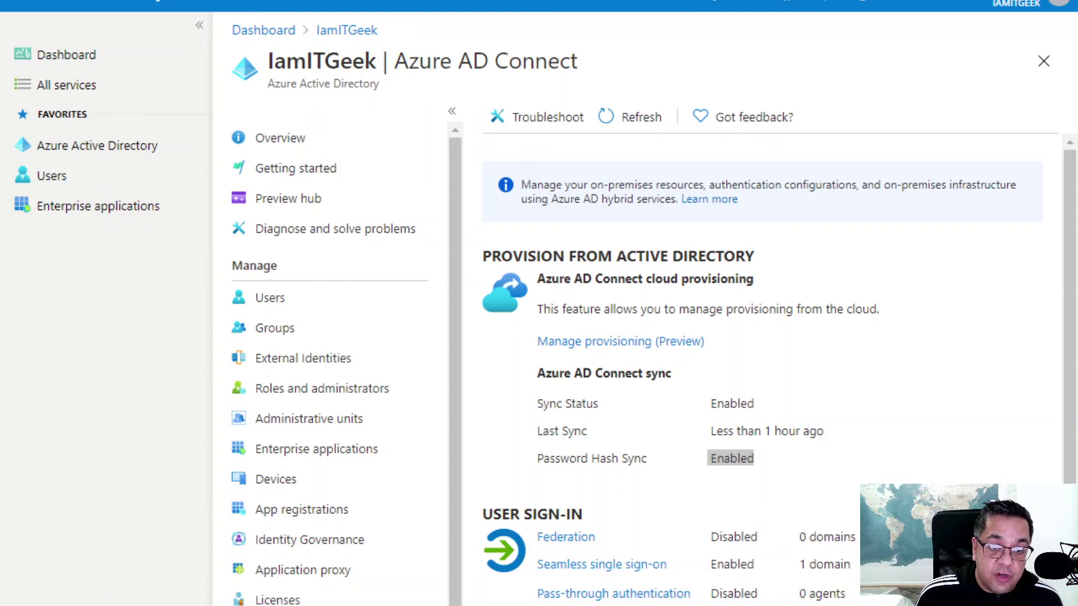
# After reviewing the Azure AD Connect sync status, switch to the Microsoft 365 admin center tab.
pyautogui.click(765, 422)
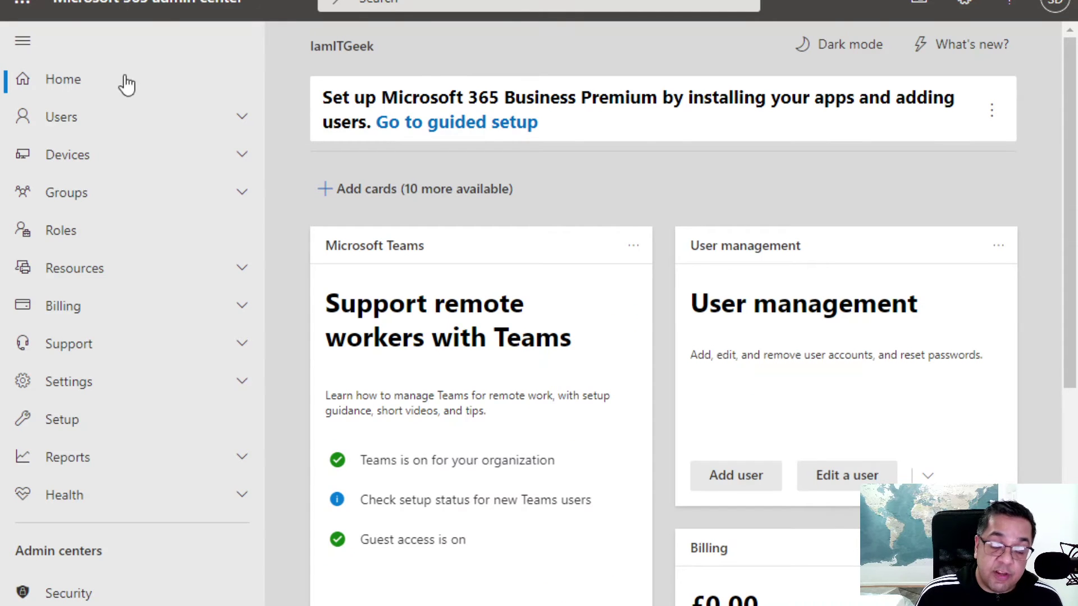
# View Users > Active users in the Microsoft 365 admin center.
pyautogui.click(97, 130)
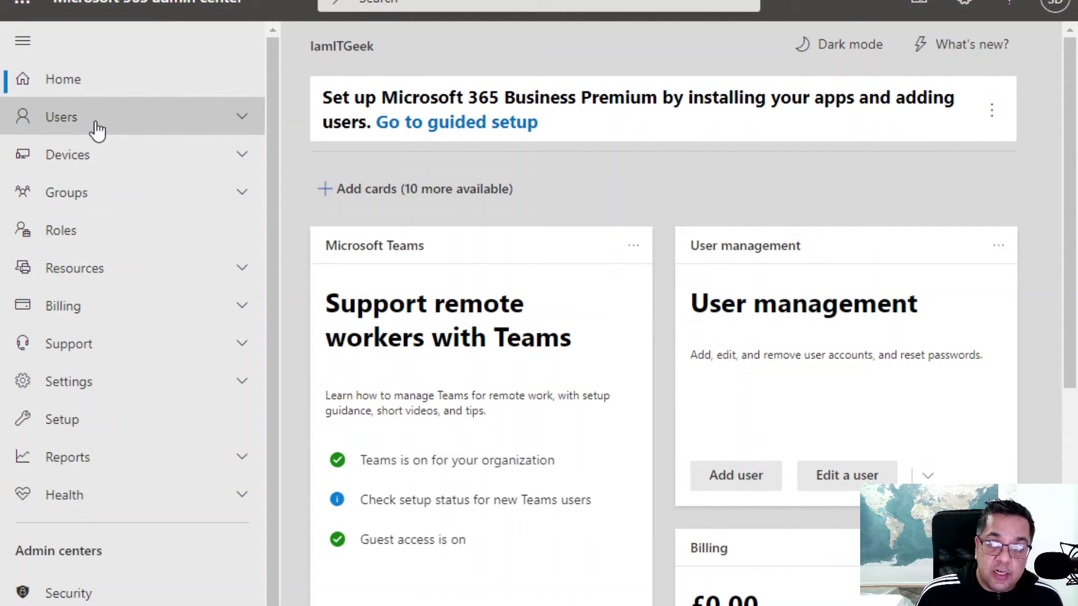
pyautogui.click(75, 161)
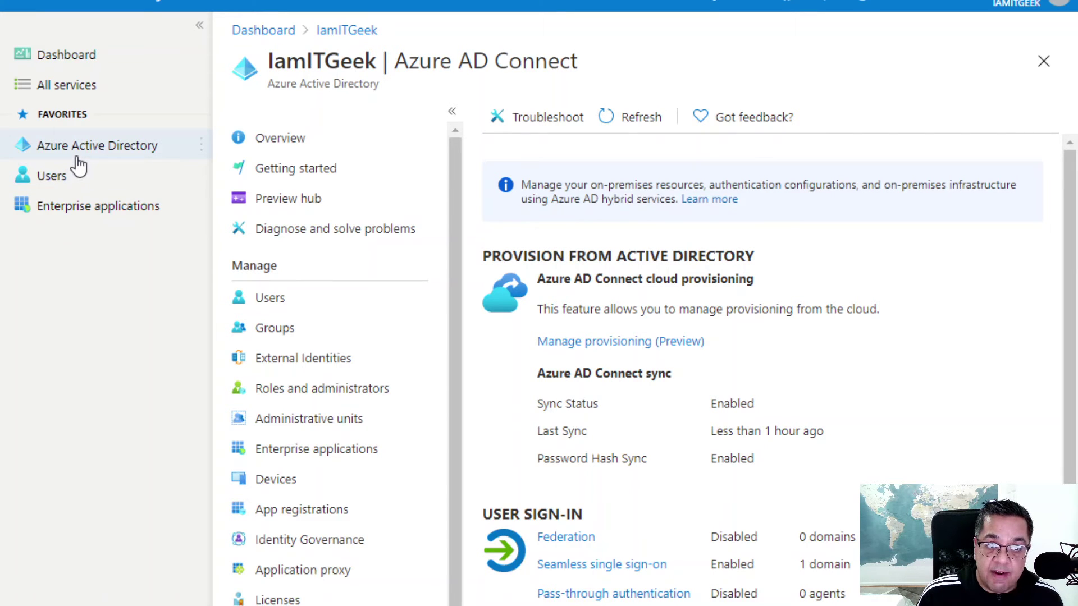
# Open Test User1's profile from the directory's users to check its Windows Server AD source.
pyautogui.click(260, 309)
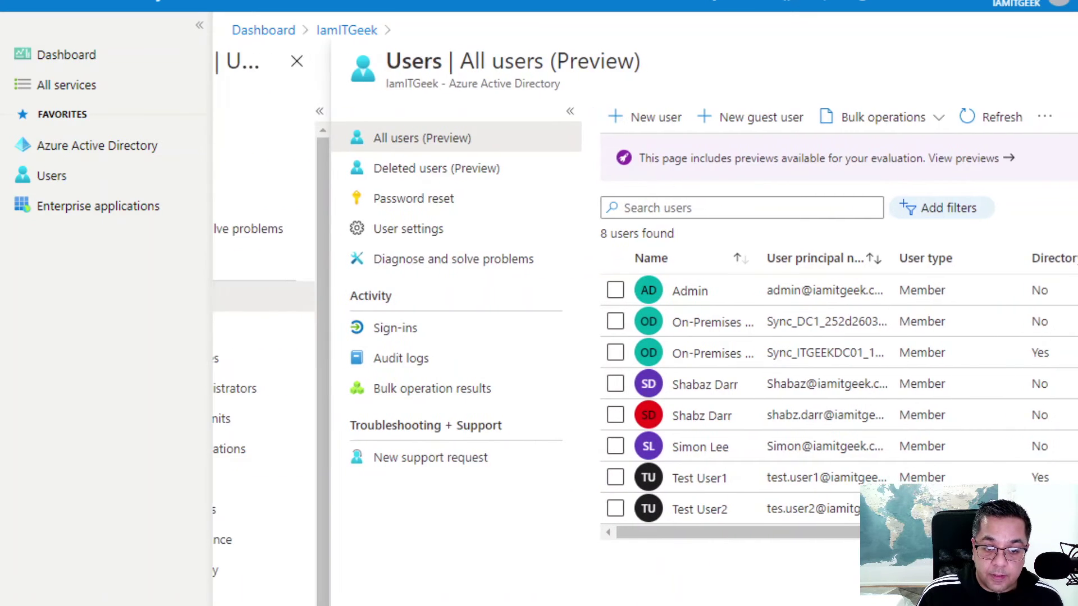
pyautogui.click(586, 491)
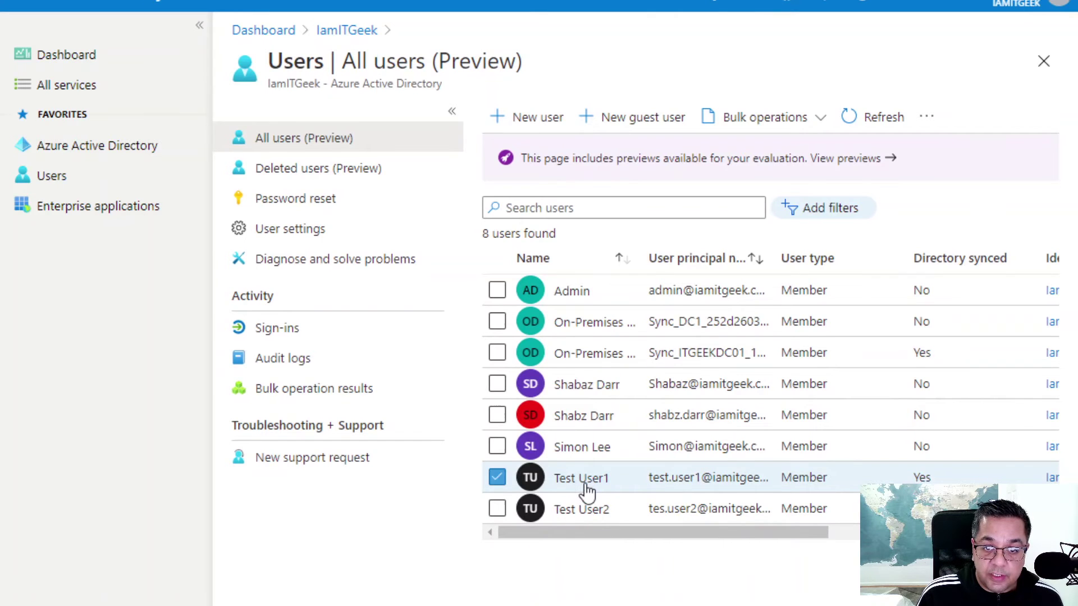
pyautogui.click(584, 484)
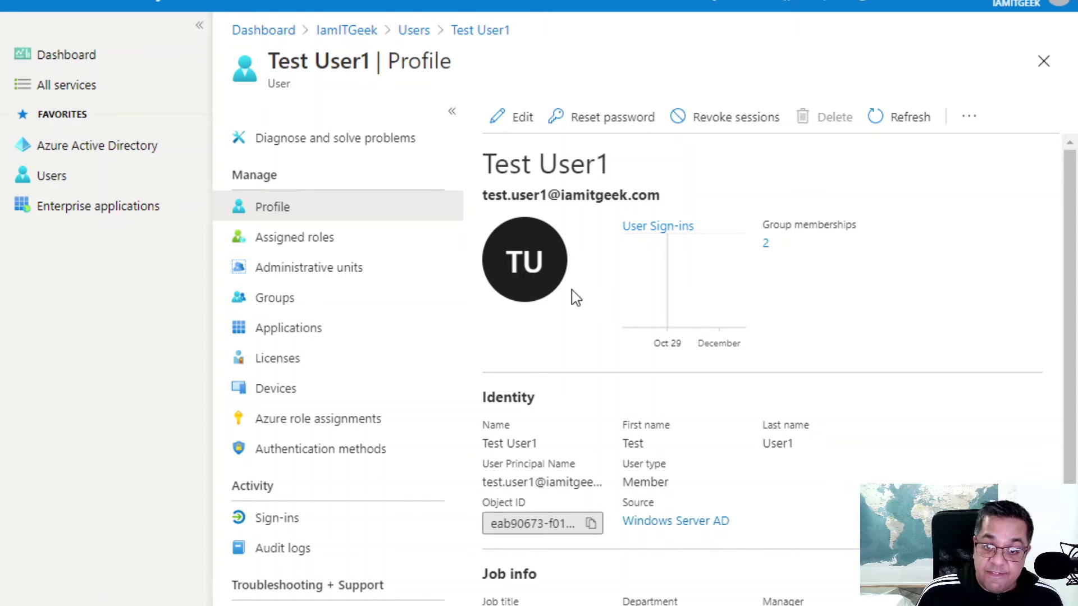
# Return via Azure Active Directory > Users to the All users list.
pyautogui.click(91, 158)
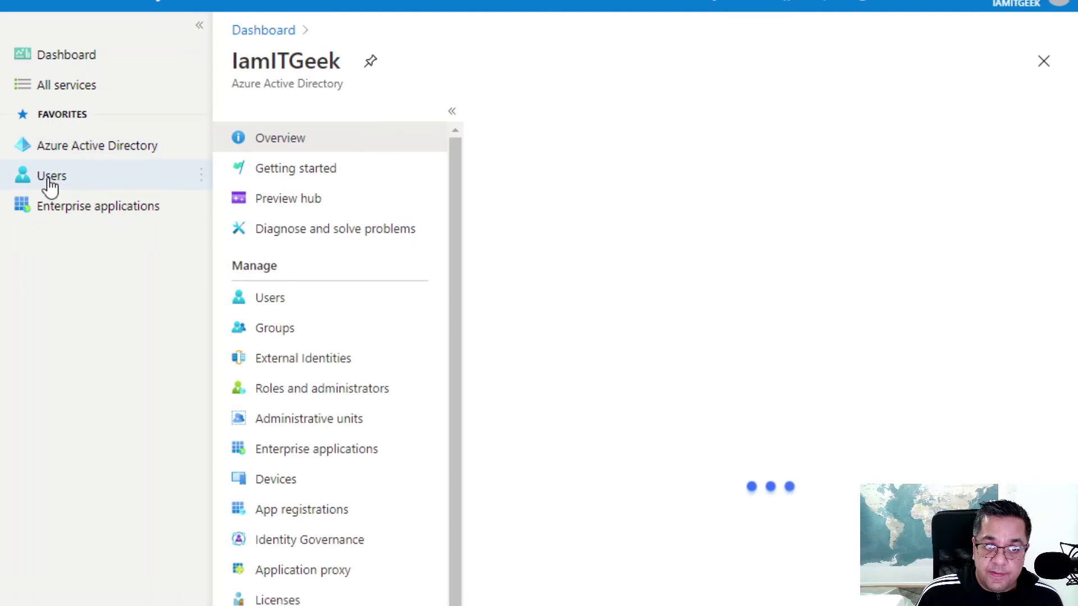
pyautogui.click(282, 302)
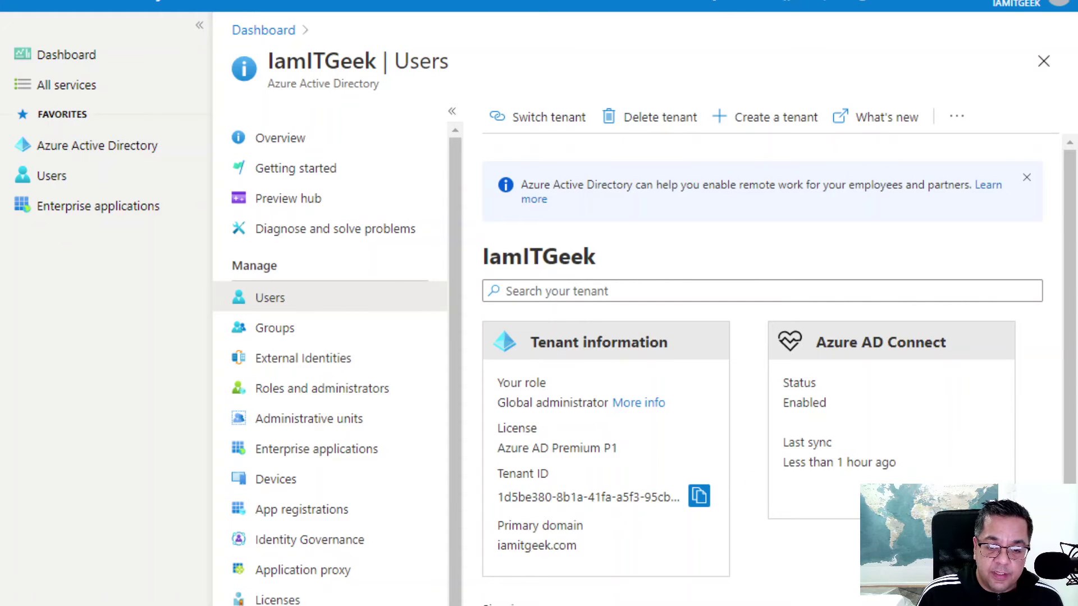
pyautogui.click(344, 303)
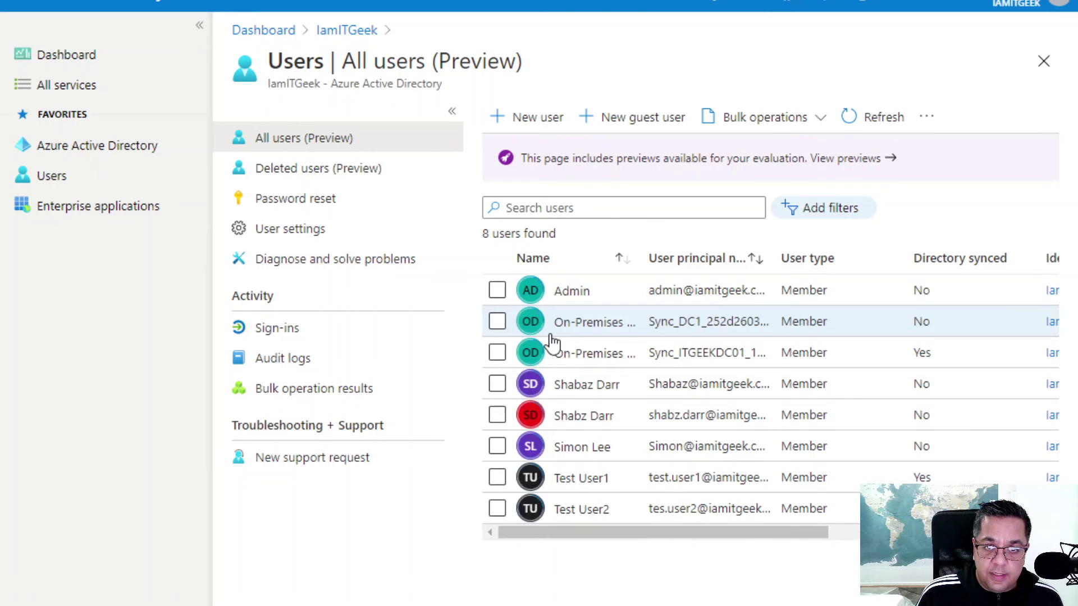
# Return to the Episode 5 slide and advance past the Basic Install & Password Hash Sync point.
pyautogui.moveTo(621, 534); pyautogui.dragTo(637, 567)
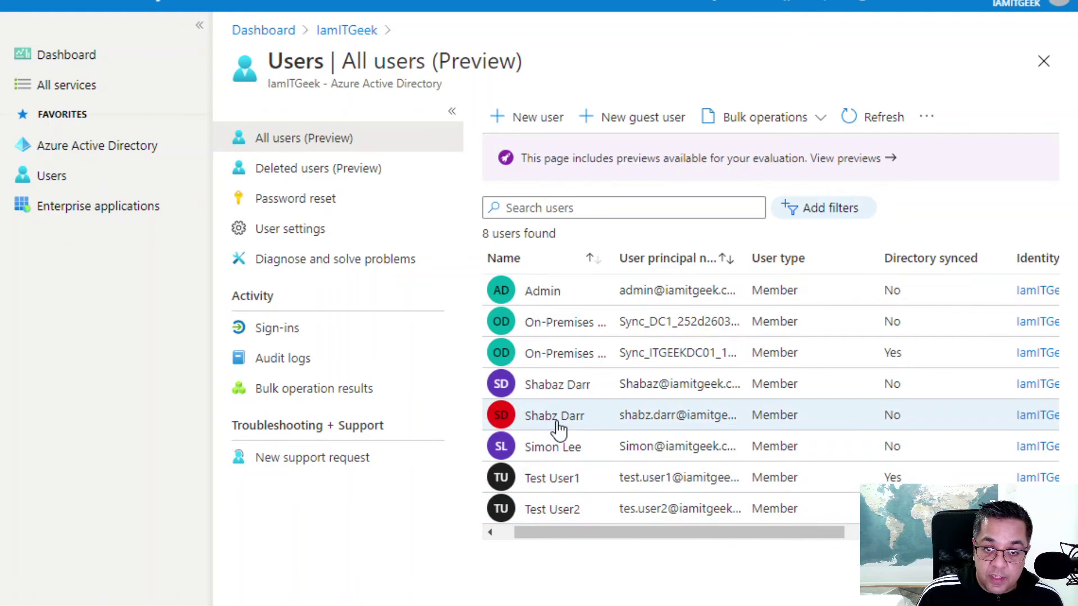
pyautogui.click(560, 389)
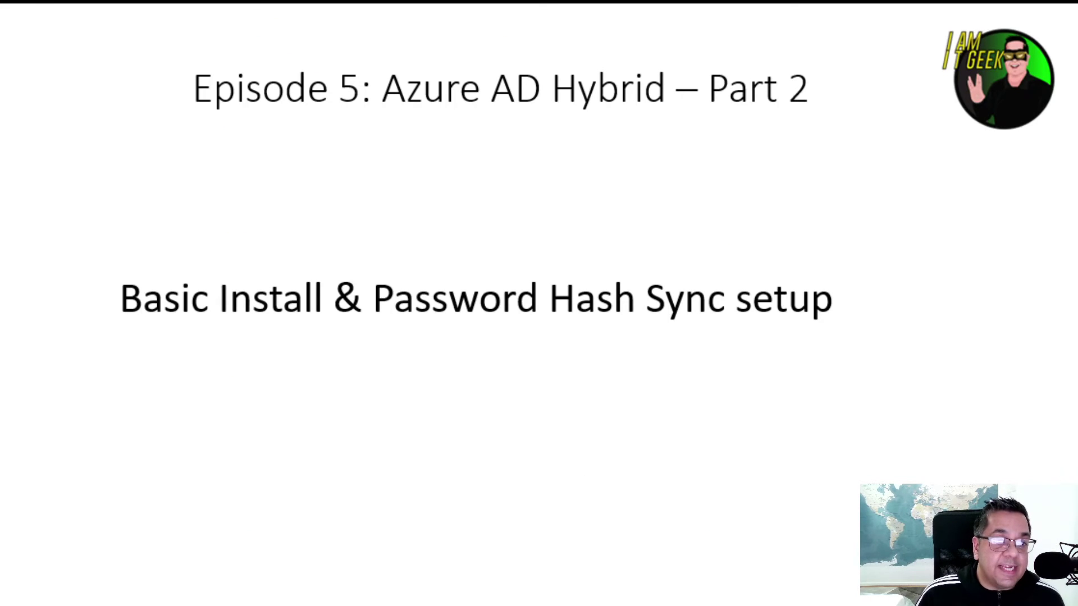
# Advance the Episode 5 slide to reveal the Pass-through Authentication setup point.
pyautogui.click(805, 206)
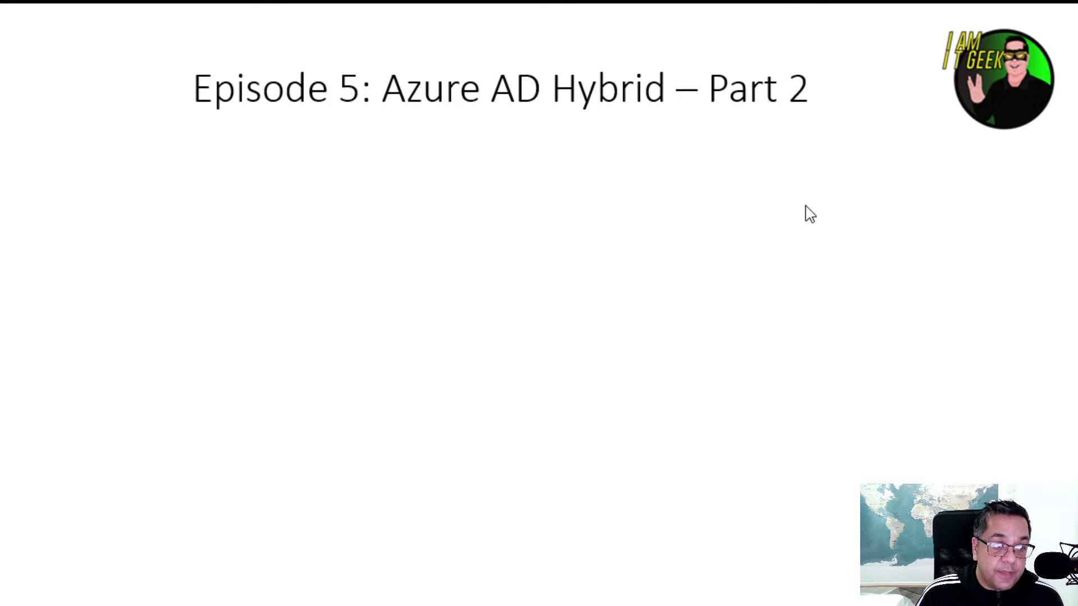
pyautogui.click(805, 205)
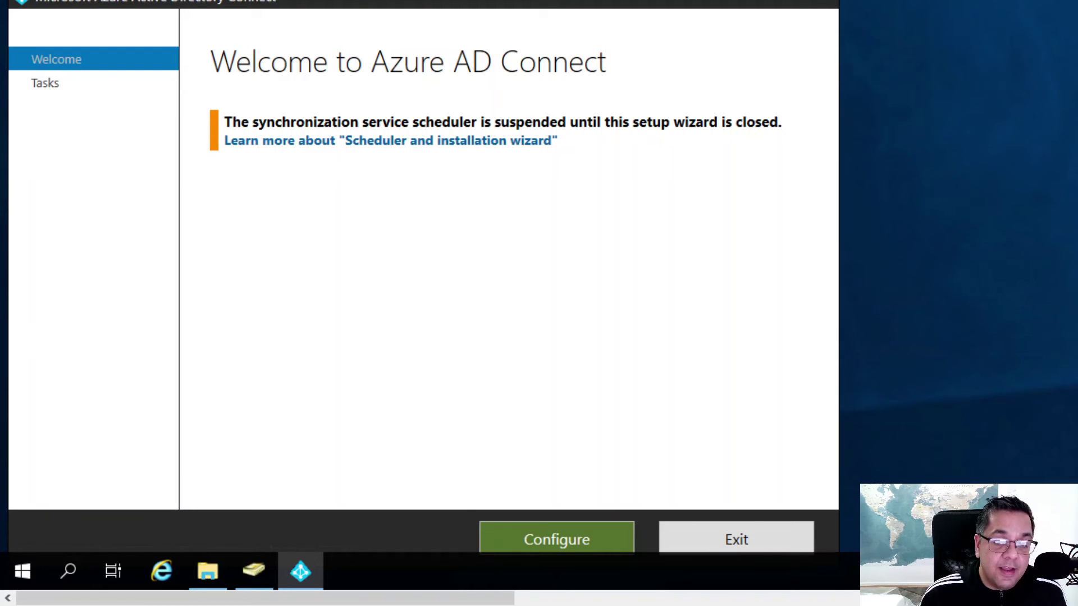
# Pick Change user sign-in among the Additional tasks and continue to the Azure AD credentials step.
pyautogui.click(605, 534)
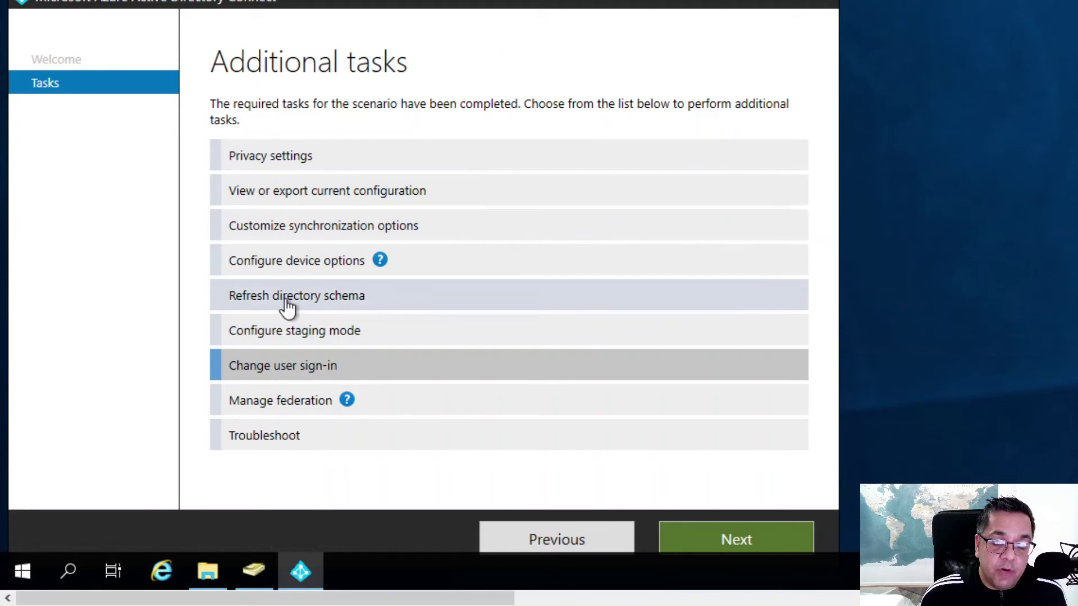
pyautogui.click(259, 167)
pyautogui.click(264, 196)
pyautogui.click(276, 235)
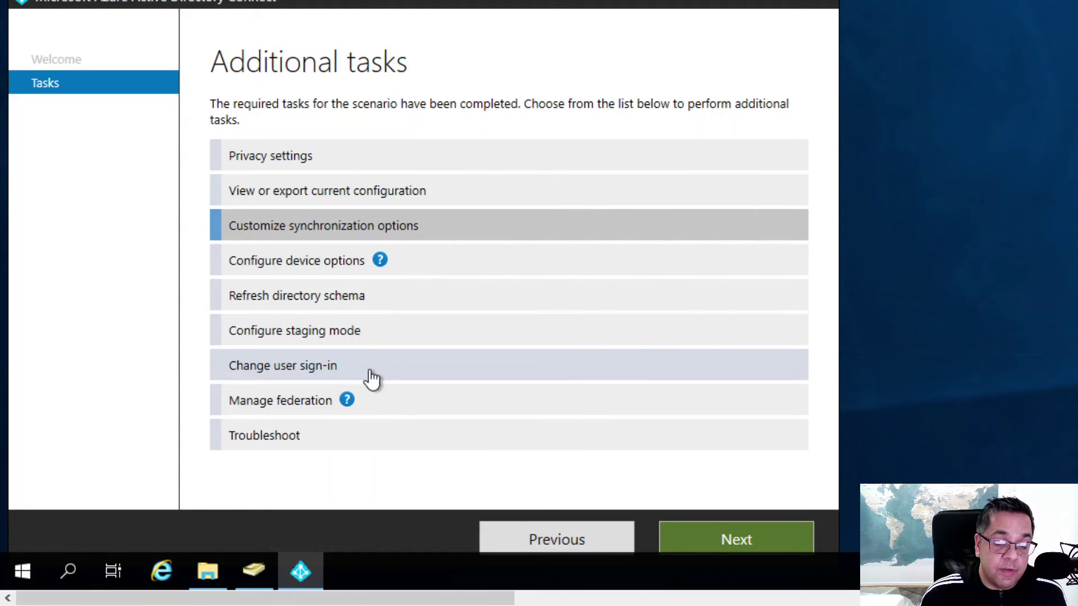
pyautogui.click(291, 381)
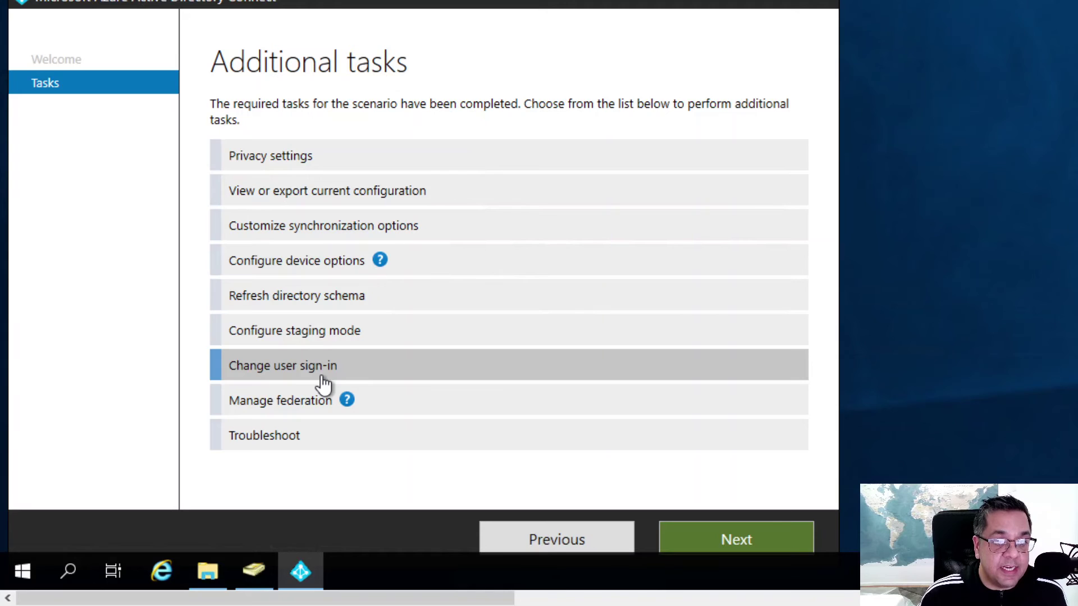
pyautogui.click(735, 532)
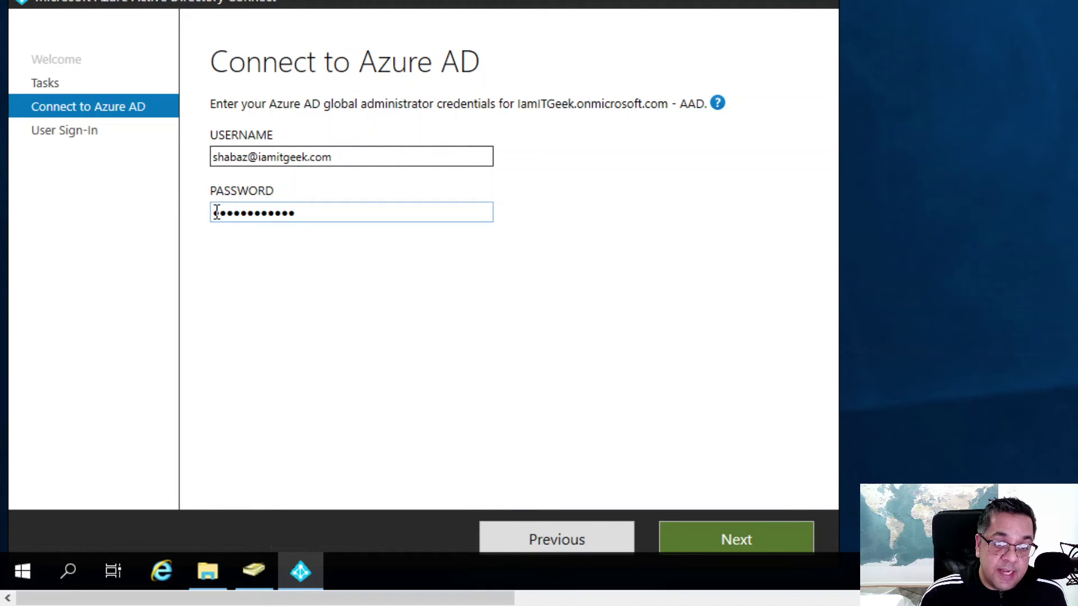
# Verify the admin credentials and select Pass-through authentication, keeping Enable single sign-on checked.
pyautogui.click(739, 542)
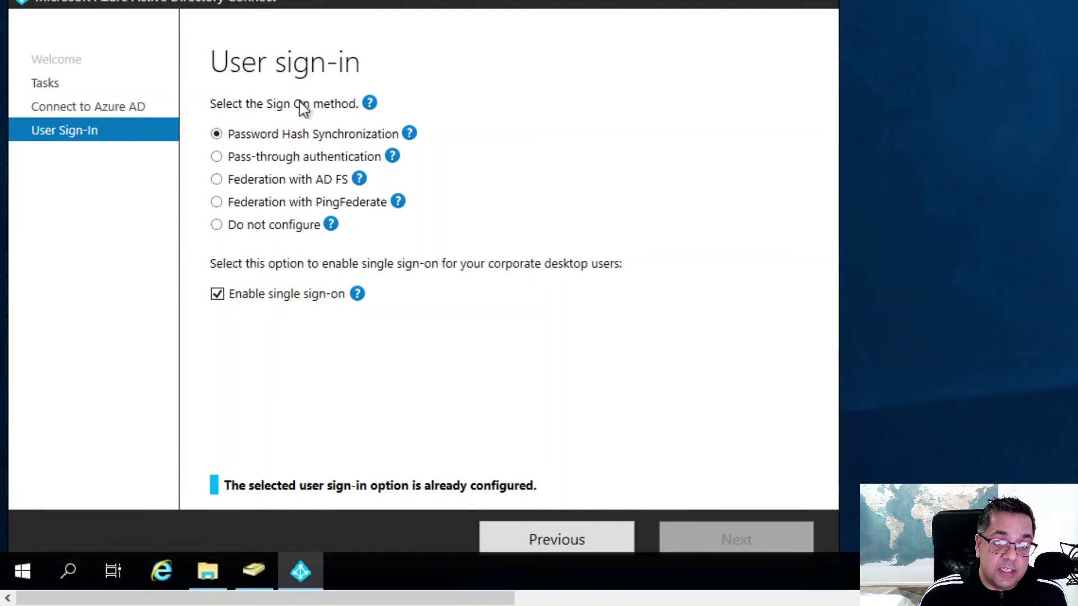
pyautogui.moveTo(330, 225)
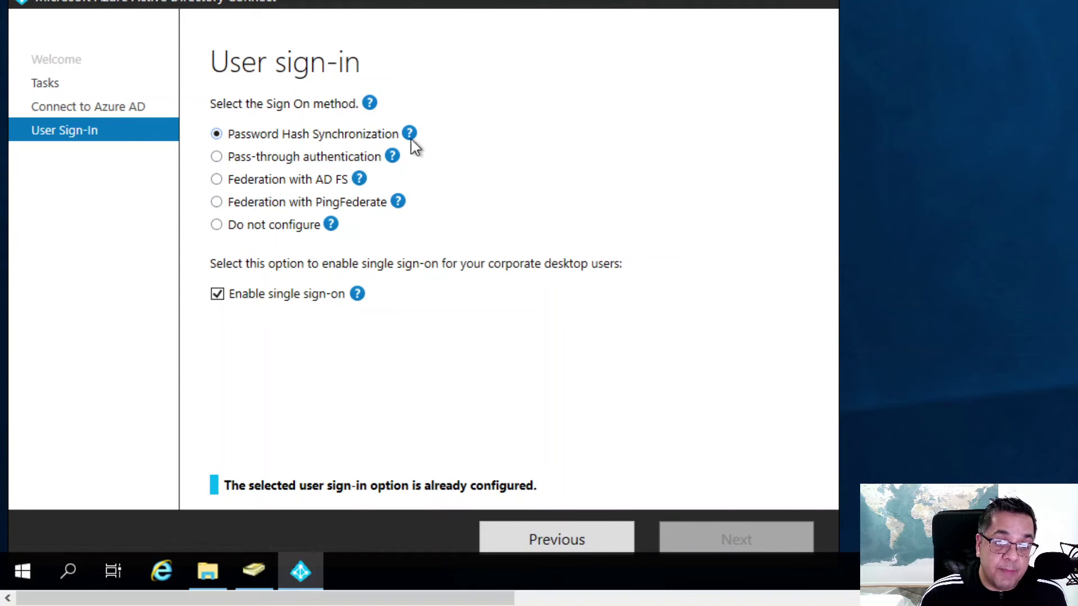
pyautogui.click(217, 158)
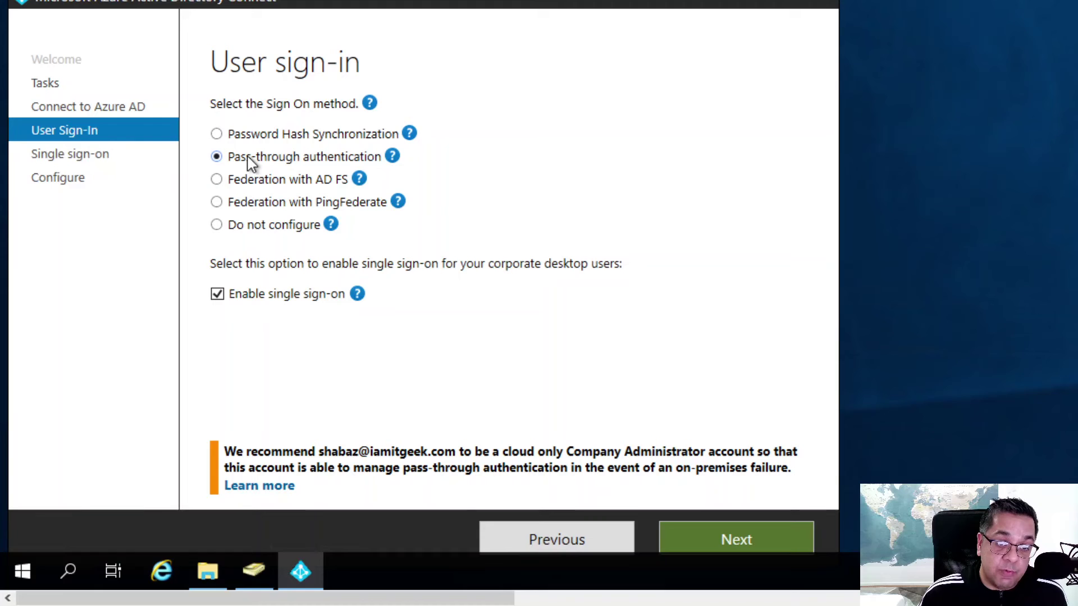
# Continue past the User sign-in and Enable single sign-on pages to Ready to configure.
pyautogui.click(733, 531)
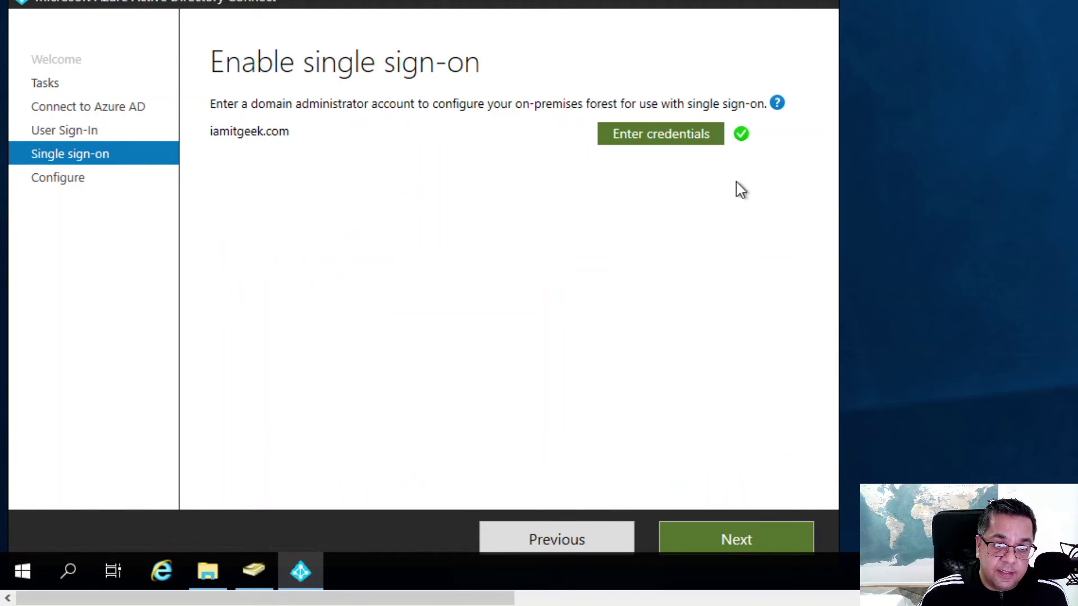
pyautogui.moveTo(749, 137)
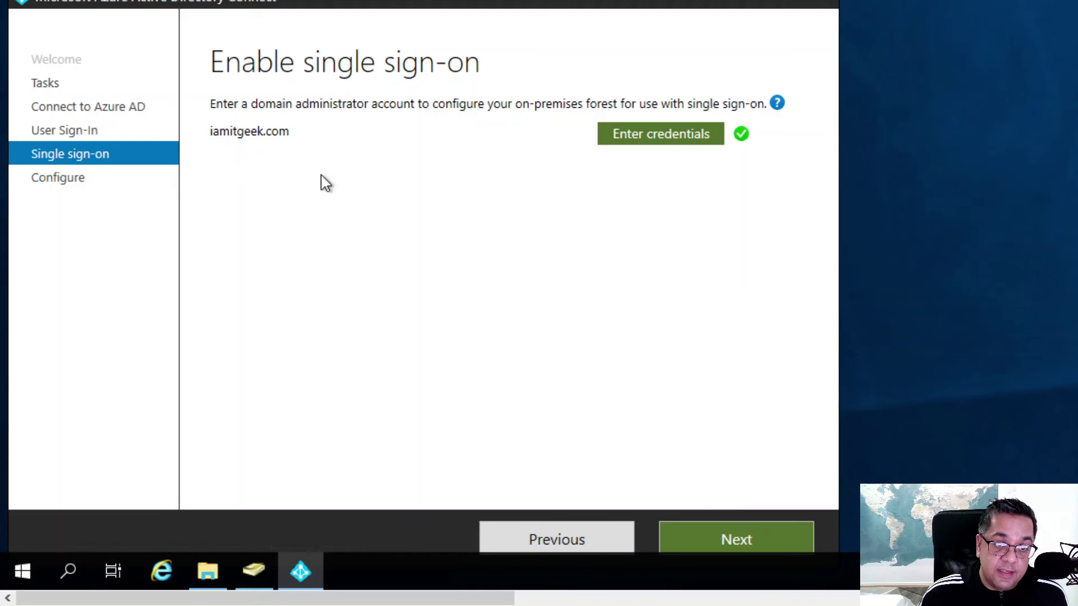
pyautogui.click(733, 539)
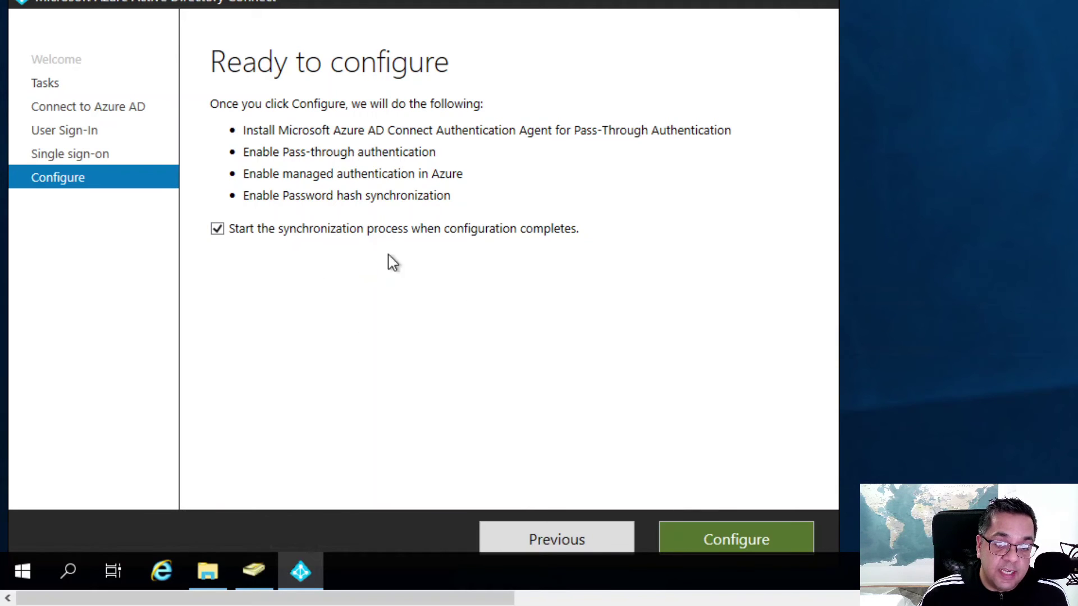
# Apply the pass-through authentication setup with Start the synchronization process left checked.
pyautogui.click(729, 538)
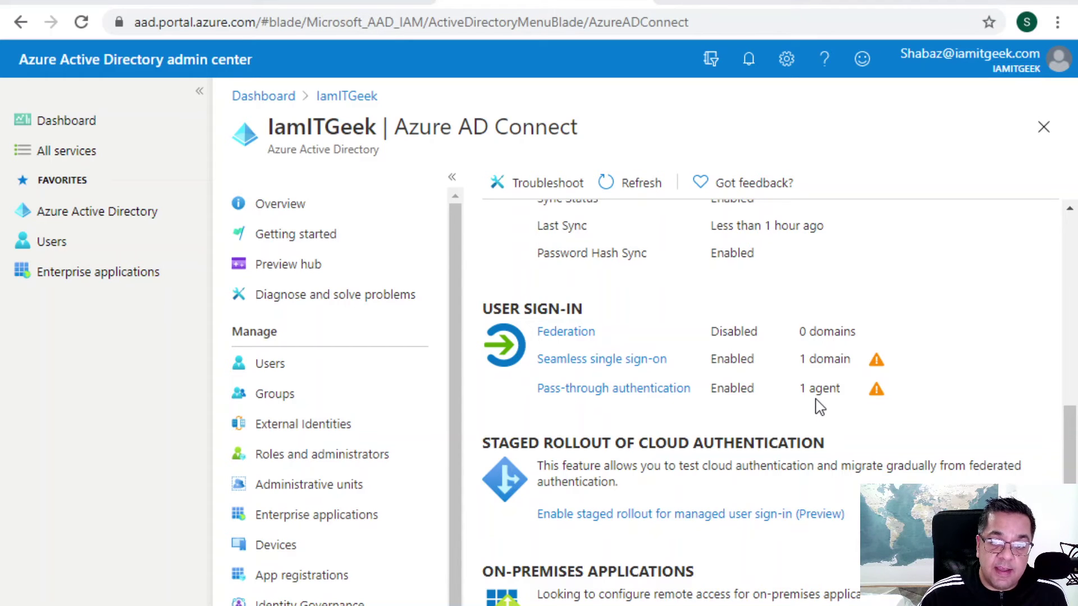
# Confirm Pass-through authentication (1 agent) and Seamless single sign-on show as enabled in the admin center.
pyautogui.click(876, 393)
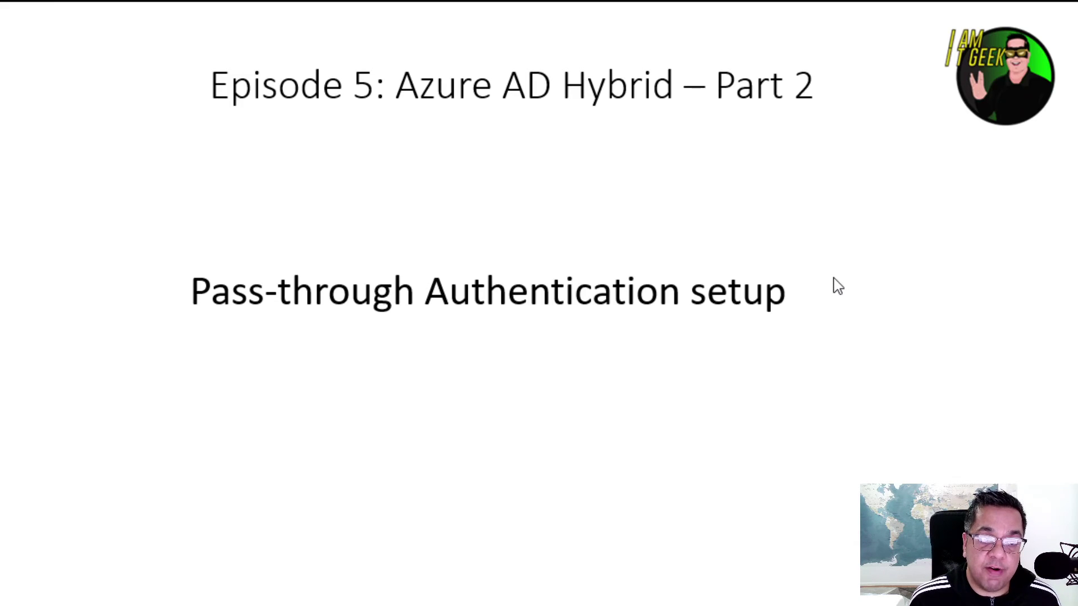
# Advance the slide to the ADFS Setup Options point.
pyautogui.press('Right')
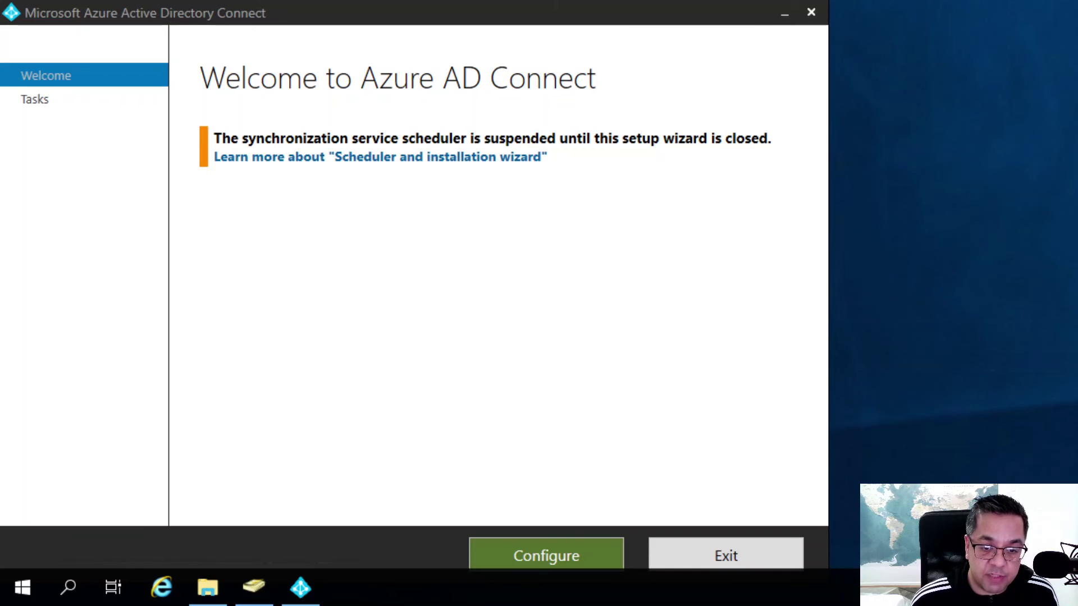
# Start another Change user sign-in task and enter the Azure AD global administrator password.
pyautogui.click(564, 550)
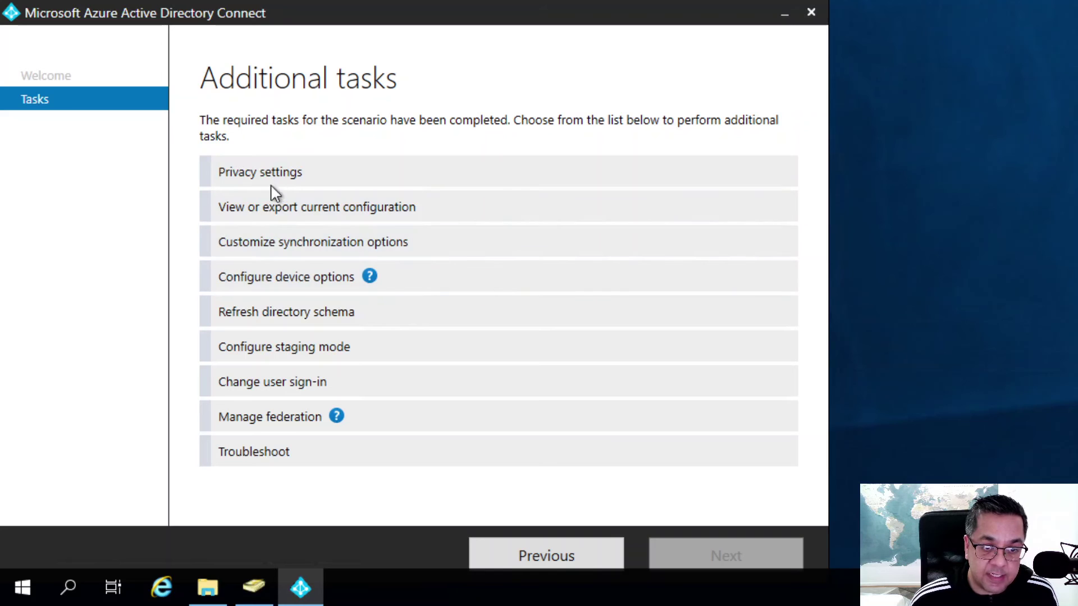
pyautogui.click(275, 391)
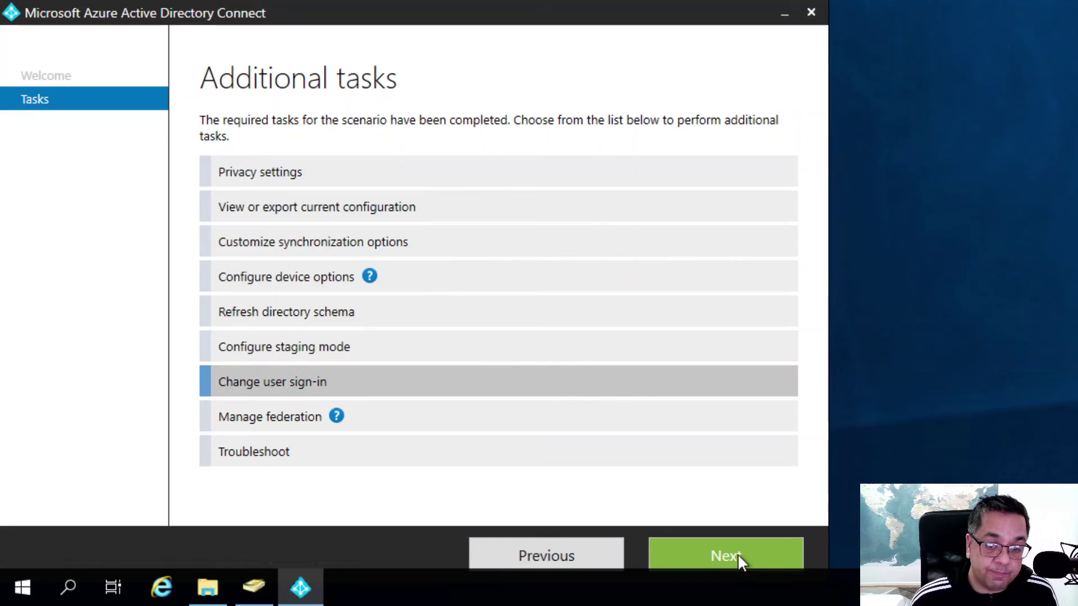
pyautogui.click(737, 554)
pyautogui.click(313, 228)
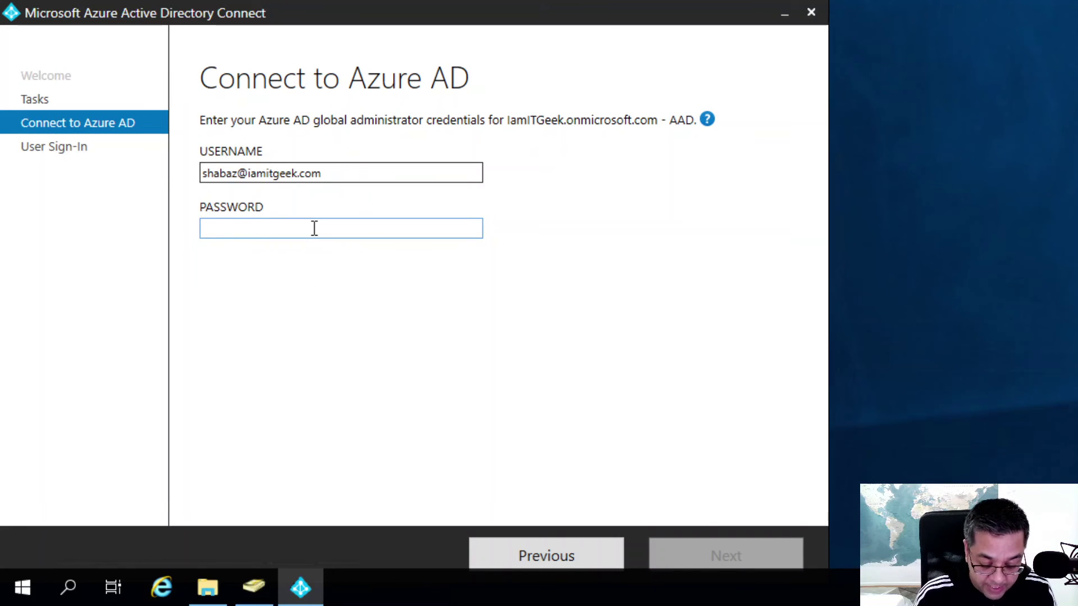
pyautogui.write('••••••••••••')
# Verify credentials, compare the sign-in option descriptions, and choose Federation with AD FS.
pyautogui.click(733, 561)
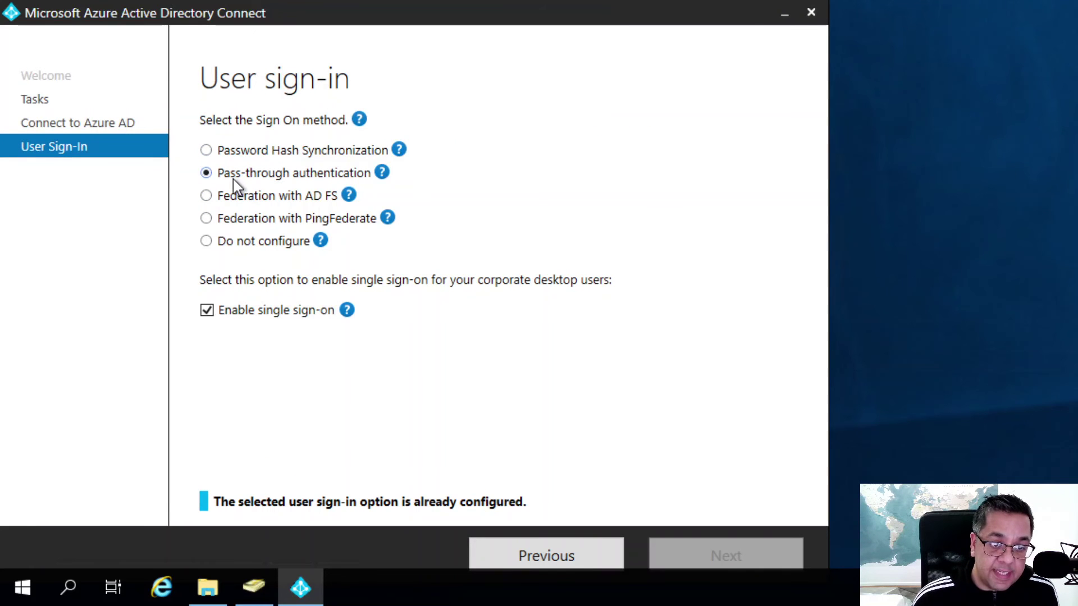
pyautogui.click(380, 174)
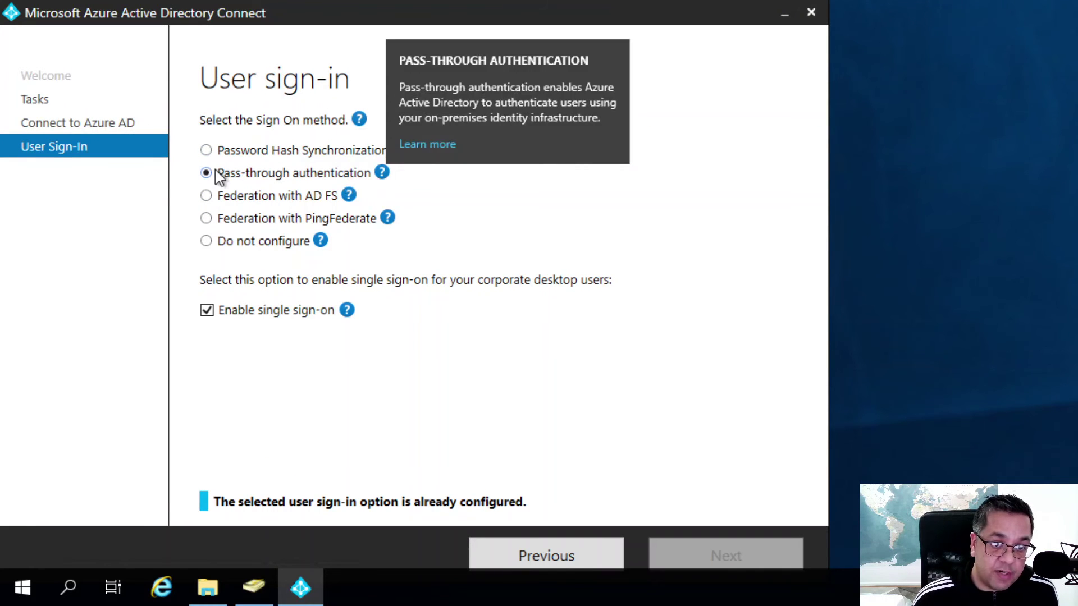
pyautogui.click(349, 195)
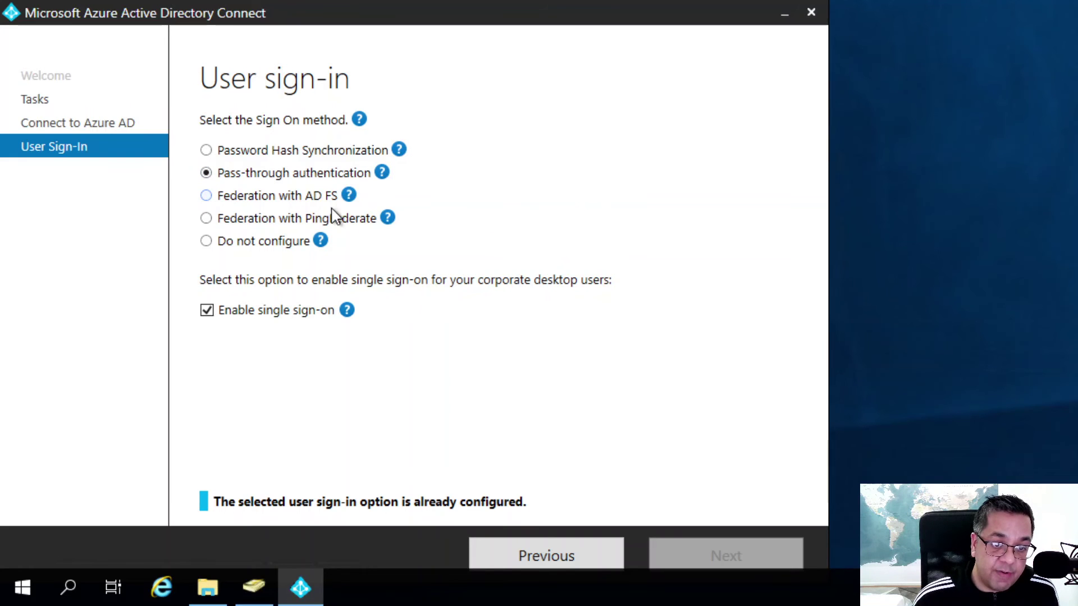
pyautogui.click(206, 196)
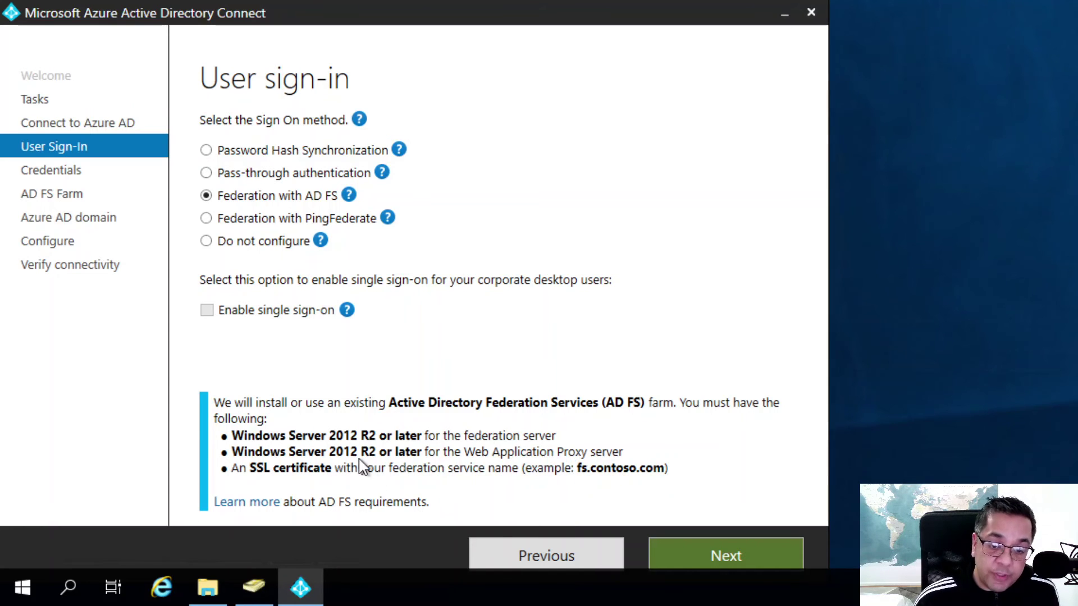
# Enter the domain administrator username and password and submit them to reach the AD FS farm step.
pyautogui.click(709, 555)
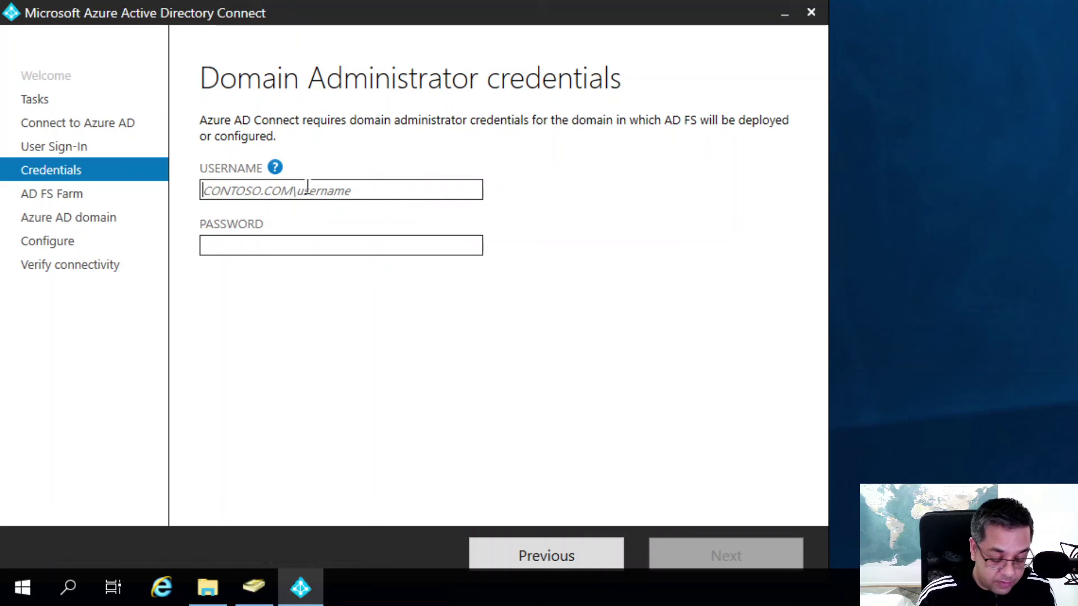
pyautogui.write('c')
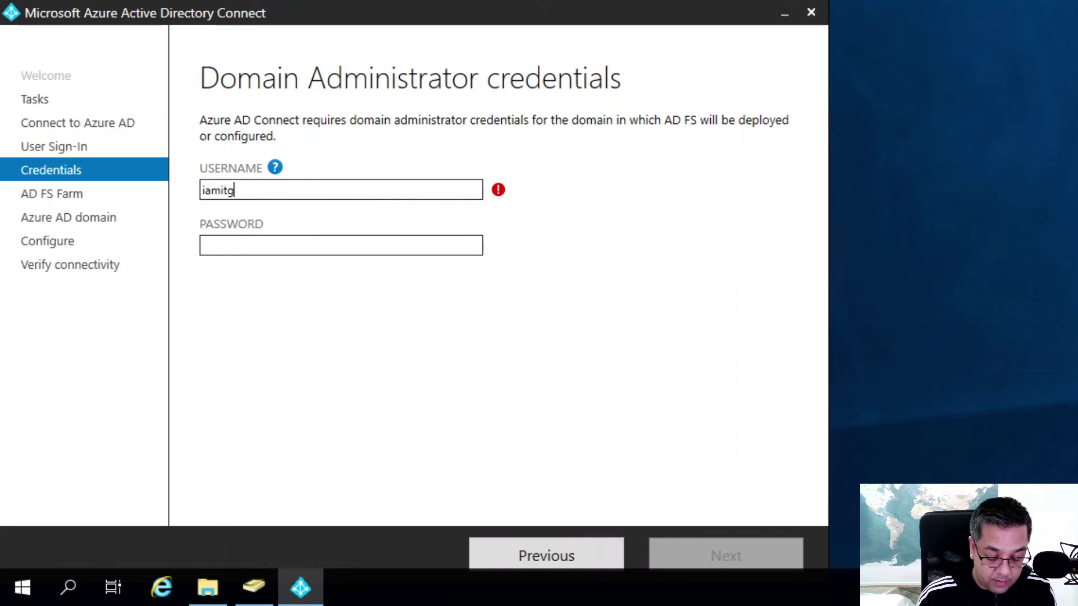
pyautogui.write('amitgeek\\sdadmin')
pyautogui.press('Tab')
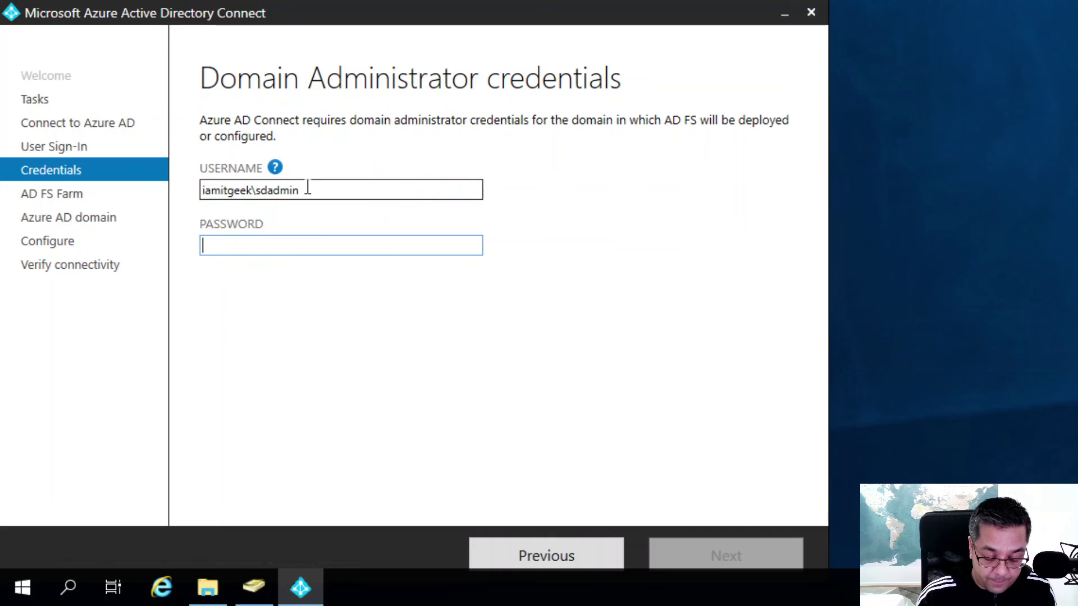
pyautogui.write('•••••••••••••')
pyautogui.click(685, 555)
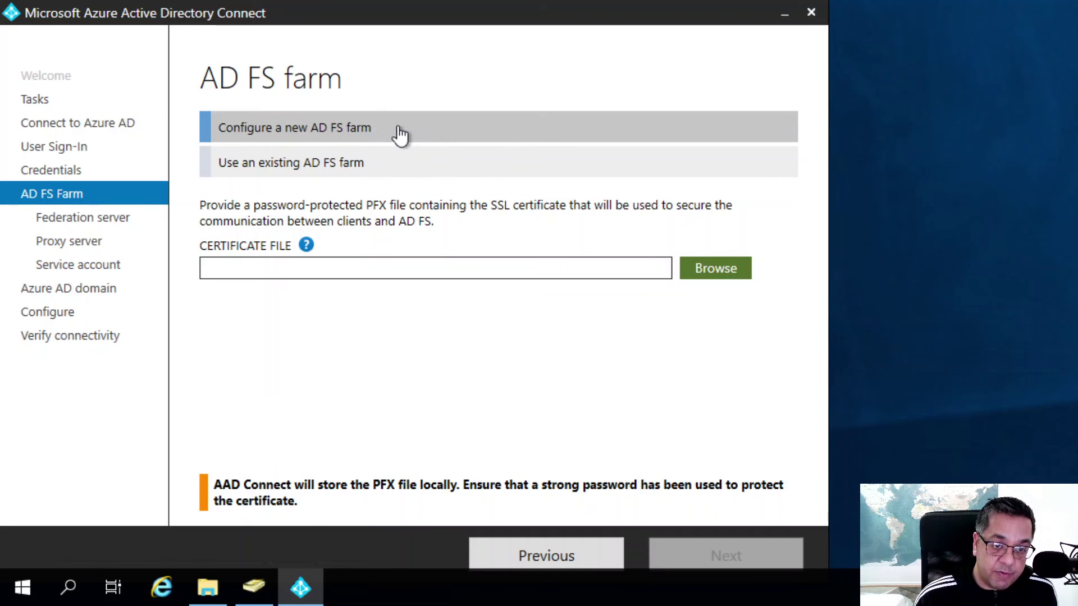
# Select 'Use an existing AD FS farm' on the AD FS farm page.
pyautogui.click(256, 168)
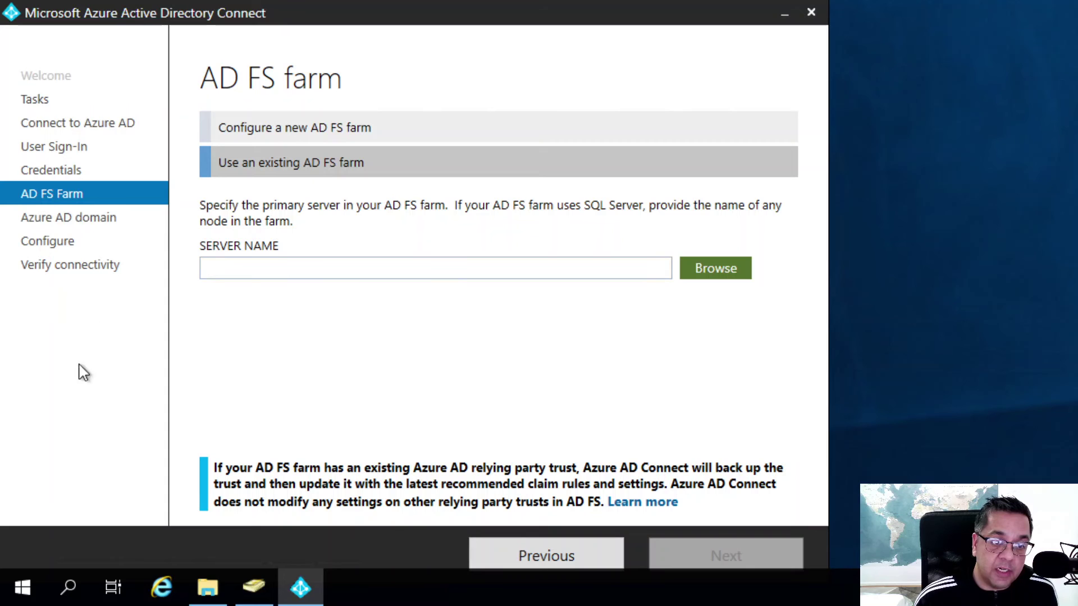
# Step back four pages through the wizard to the Additional tasks list.
pyautogui.click(558, 556)
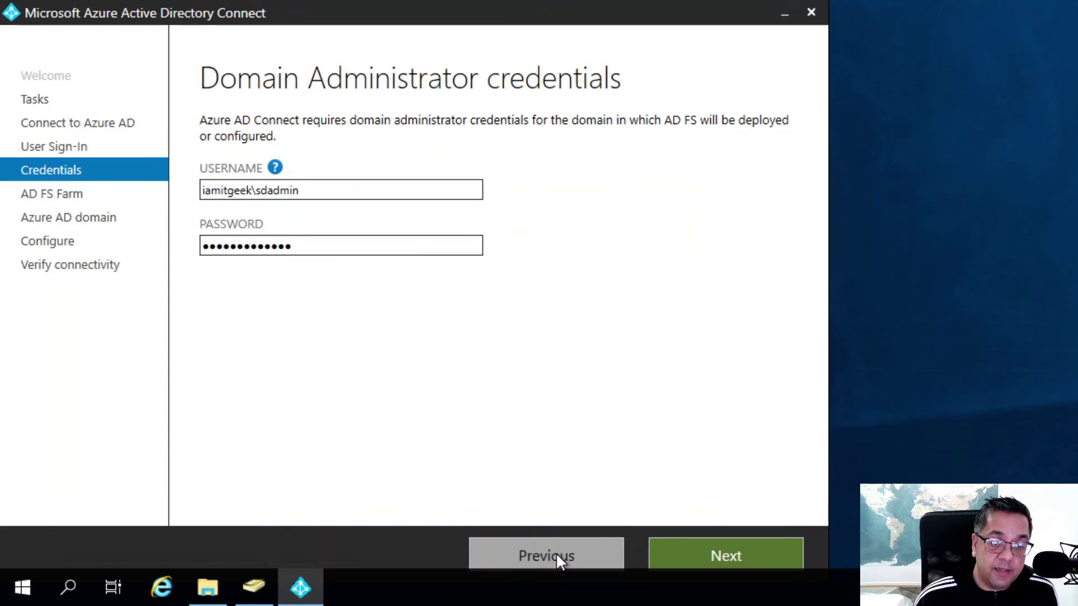
pyautogui.click(558, 556)
pyautogui.click(558, 555)
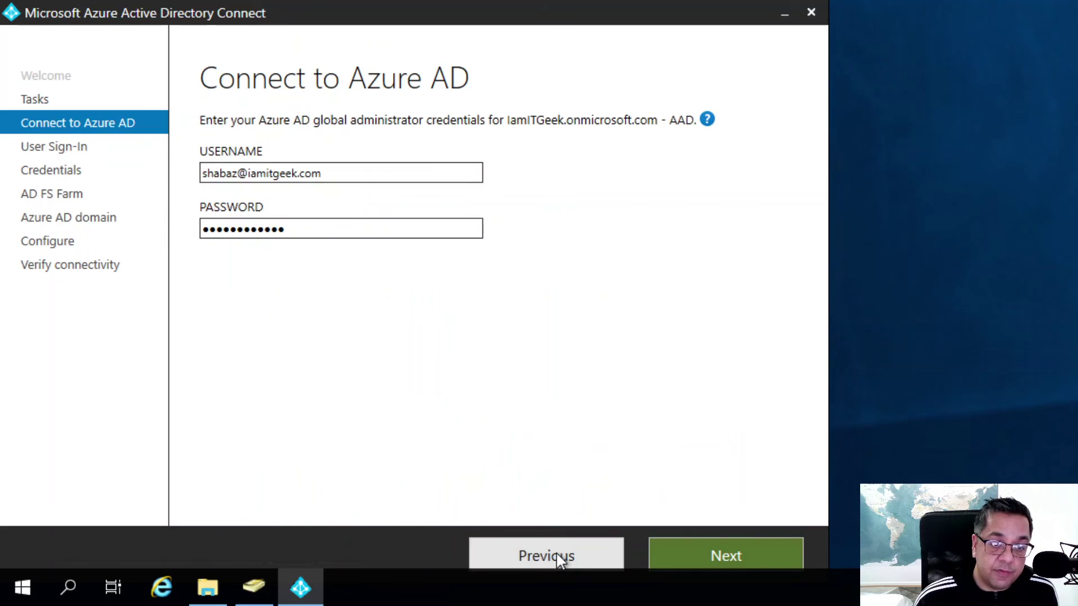
pyautogui.click(558, 556)
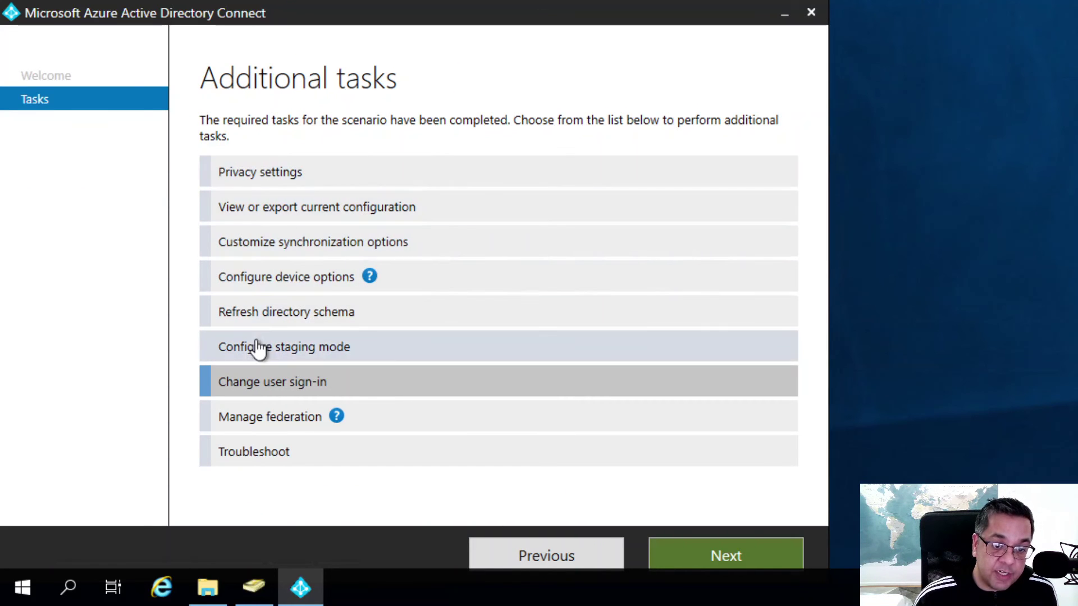
# Start the Privacy settings task and verify it with the Azure AD administrator password.
pyautogui.click(241, 176)
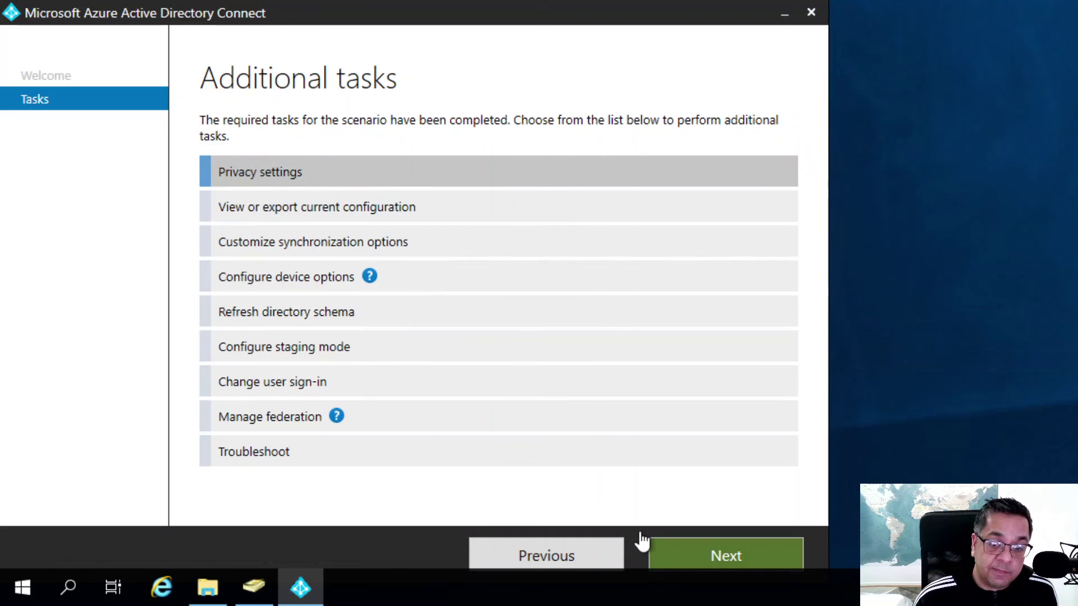
pyautogui.click(680, 550)
pyautogui.click(293, 230)
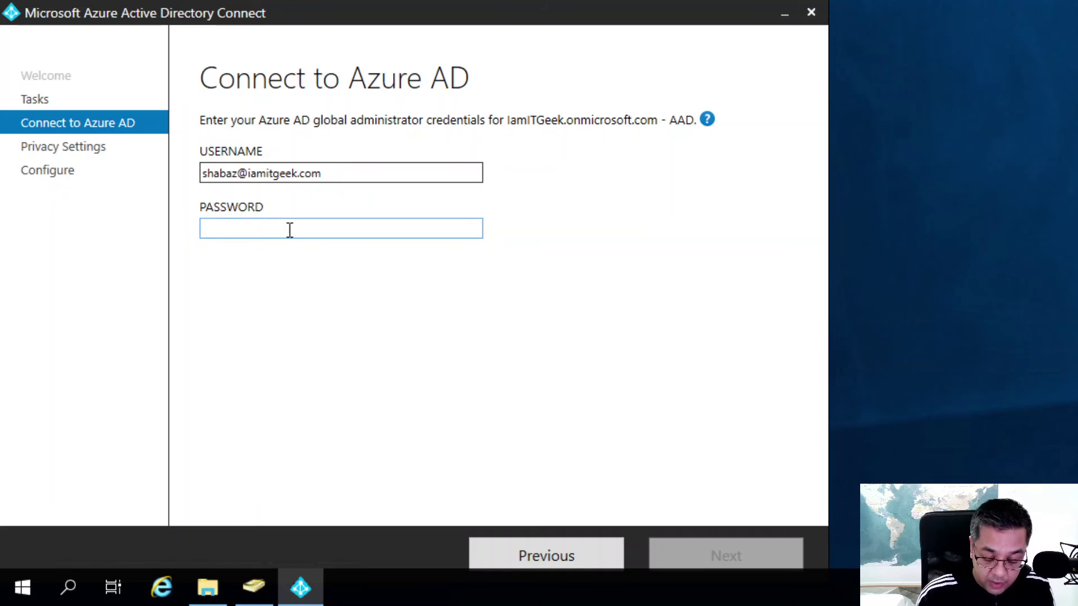
pyautogui.write('*')
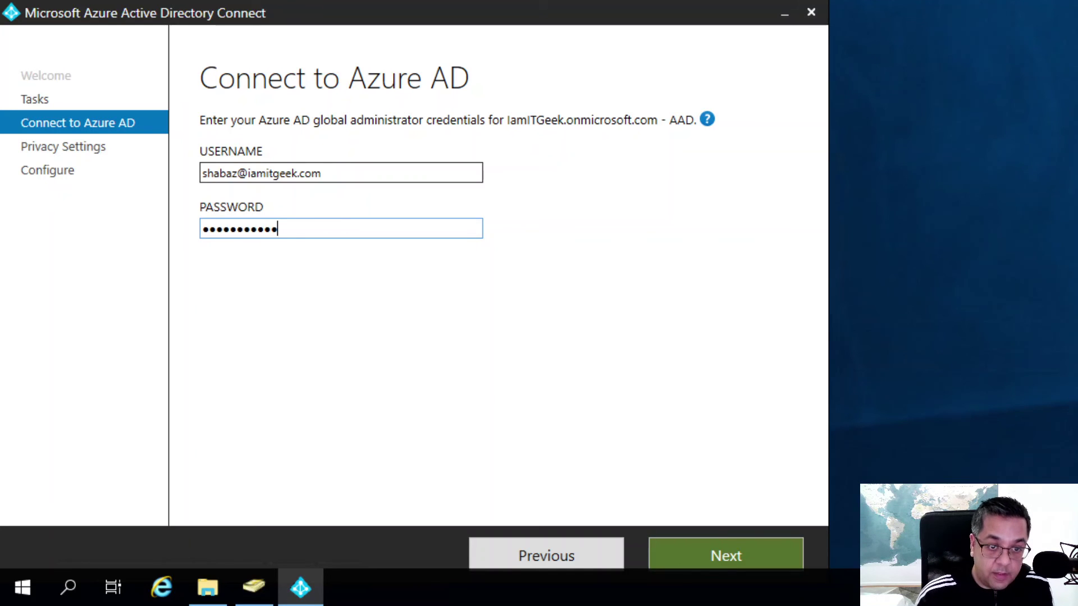
pyautogui.click(702, 545)
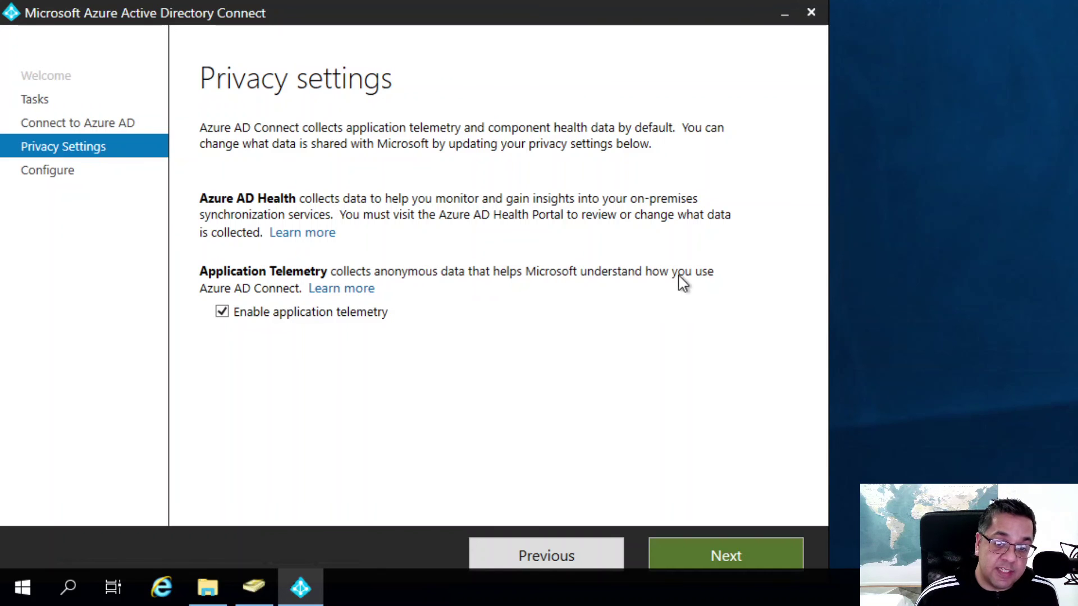
# Toggle application telemetry off and back on, then go back to Additional tasks.
pyautogui.click(222, 312)
pyautogui.click(223, 312)
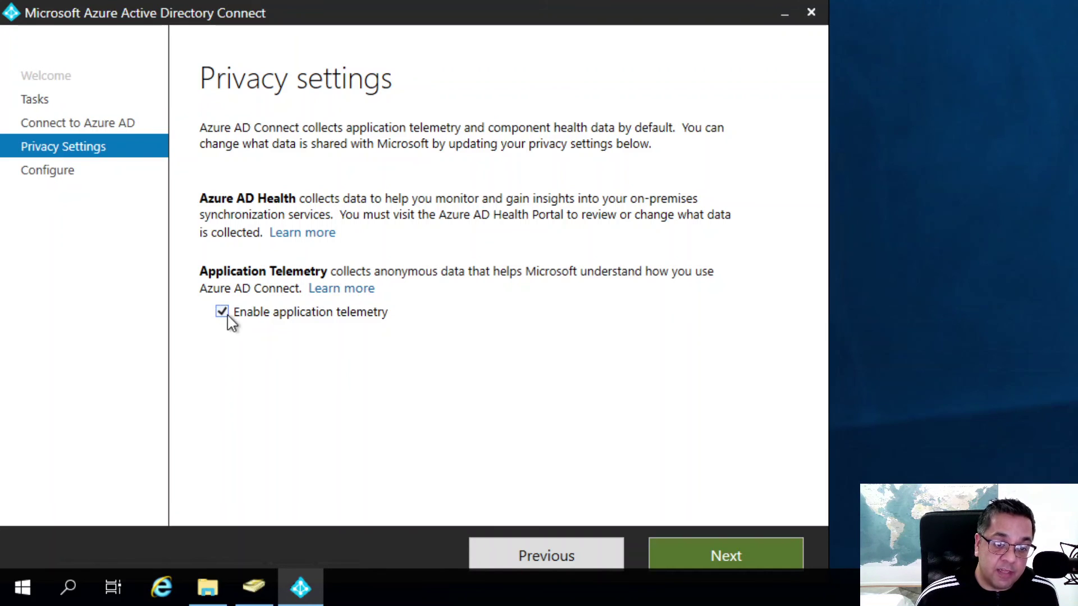
pyautogui.click(559, 556)
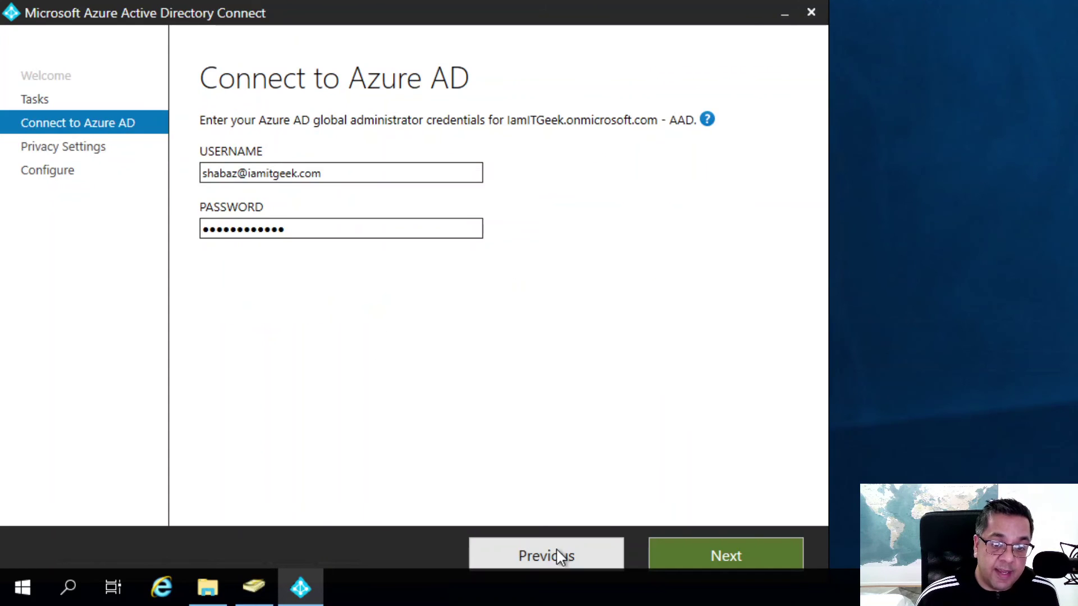
pyautogui.click(528, 555)
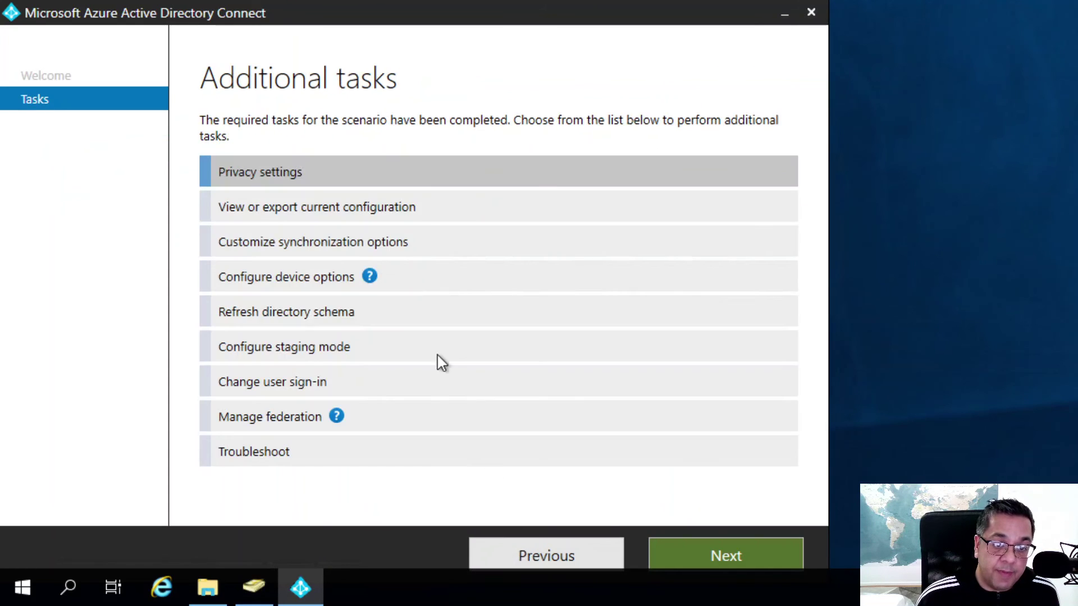
# Open 'View or export current configuration', scroll through the review, and export the settings.
pyautogui.click(294, 209)
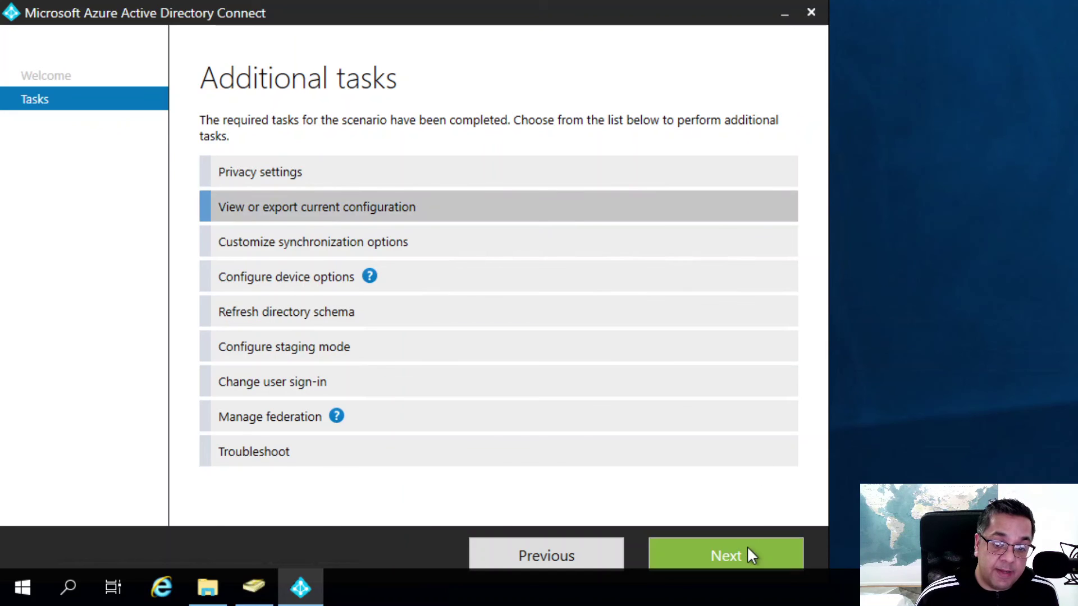
pyautogui.click(751, 547)
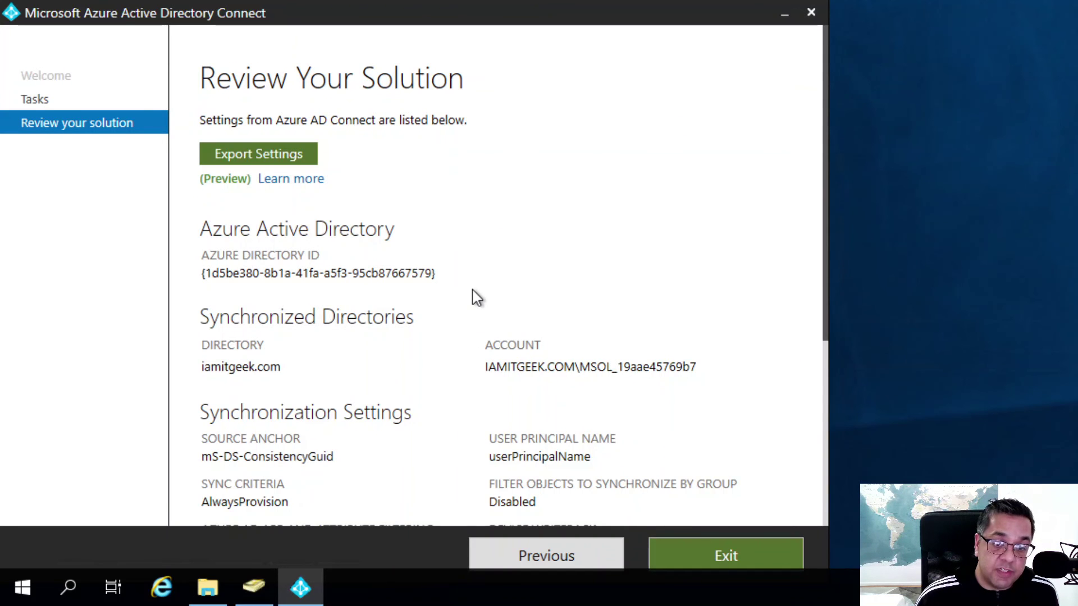
pyautogui.scroll(-5, 476, 297)
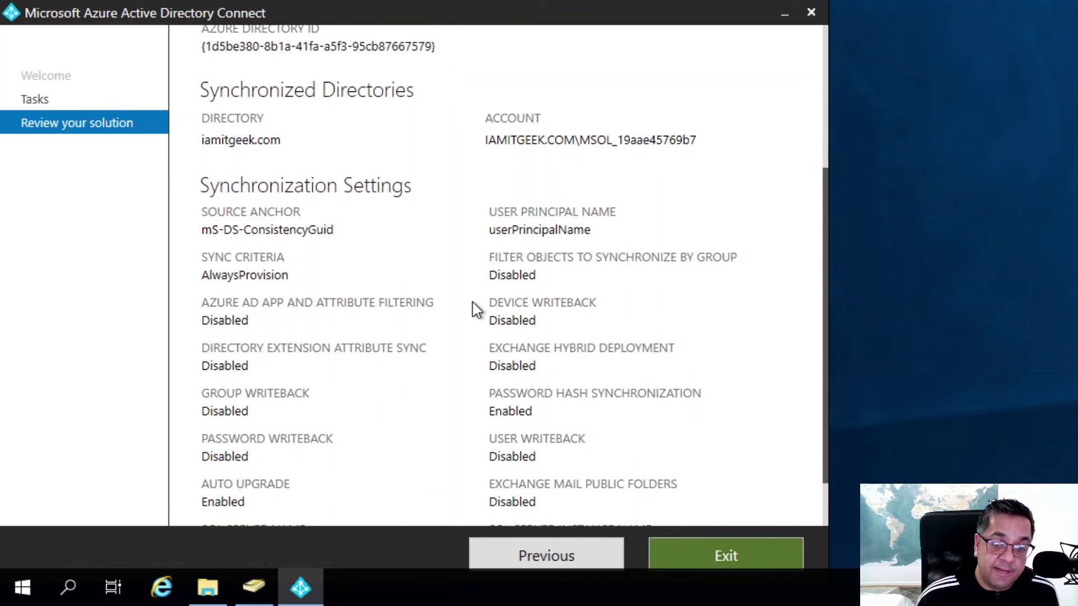
pyautogui.scroll(-2, 472, 307)
pyautogui.scroll(6, 472, 308)
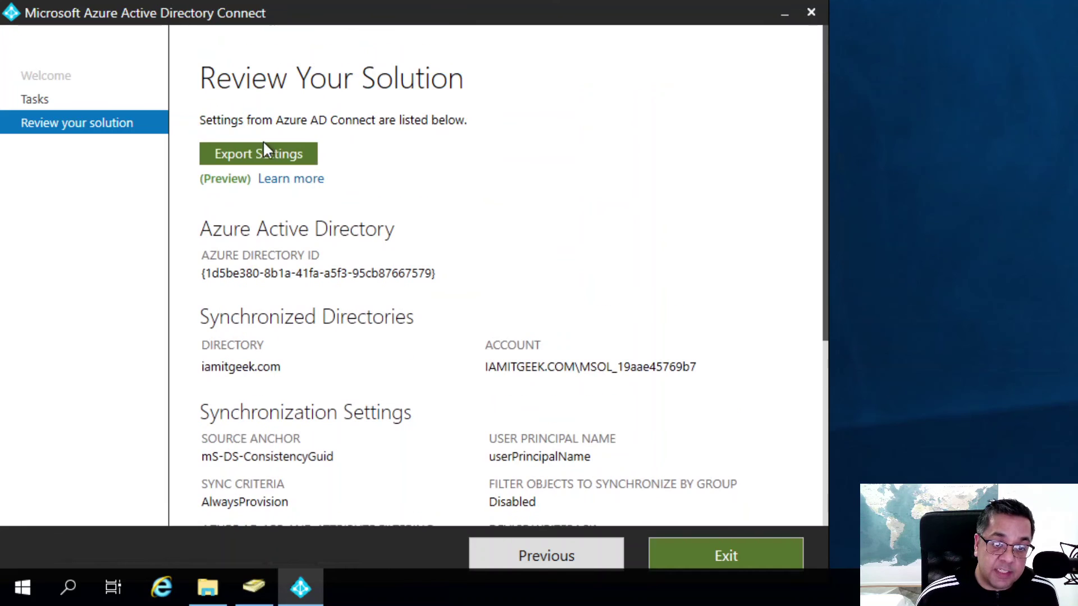
pyautogui.click(267, 145)
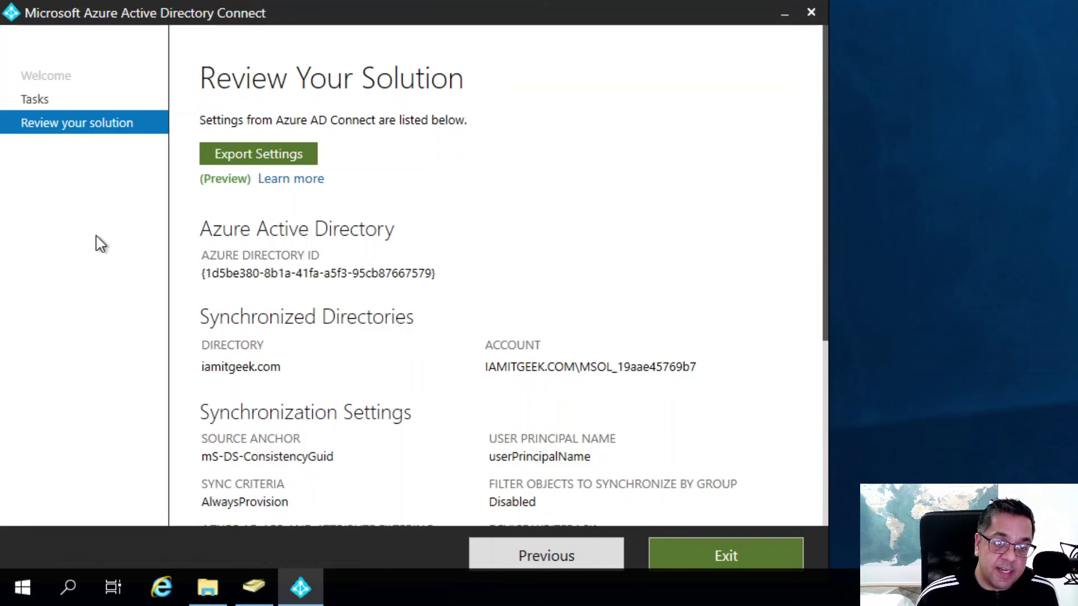
# Export the settings again, then start Customize synchronization options and sign in to Azure AD.
pyautogui.click(228, 151)
pyautogui.click(547, 560)
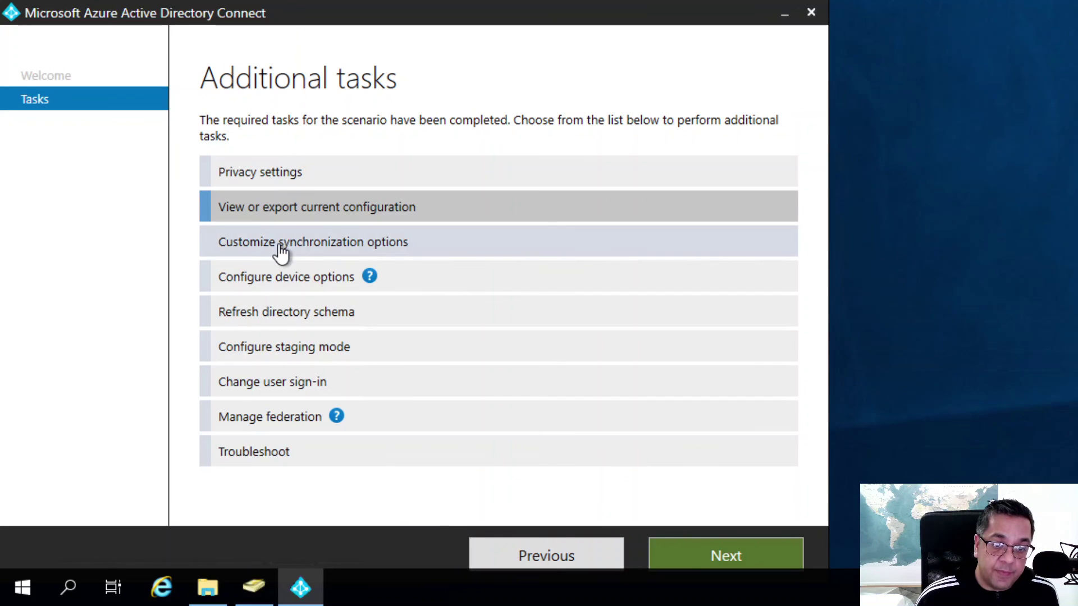
pyautogui.click(281, 254)
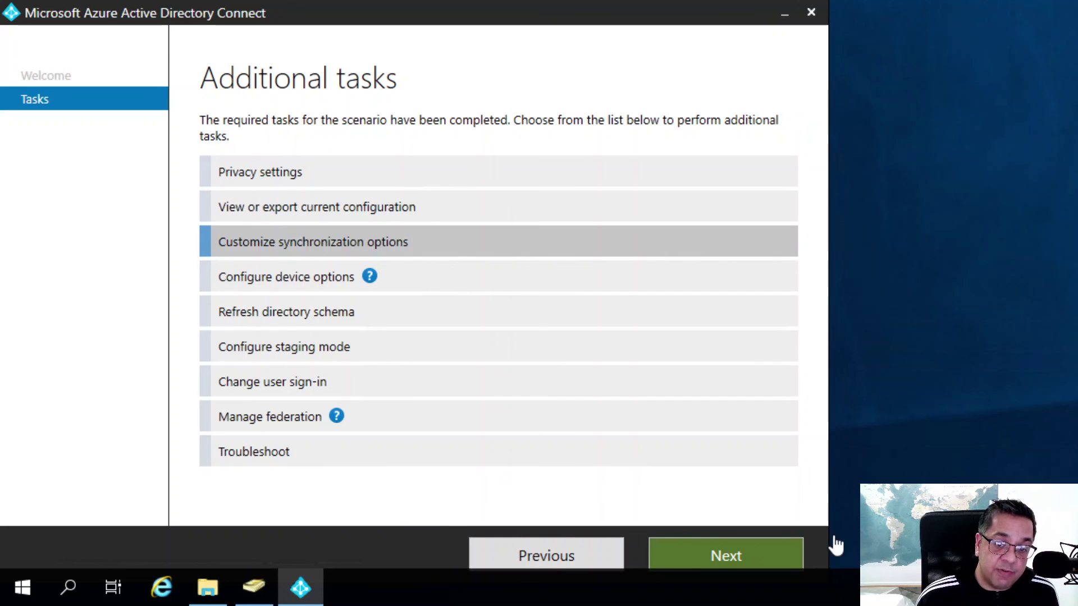
pyautogui.click(730, 555)
pyautogui.click(273, 226)
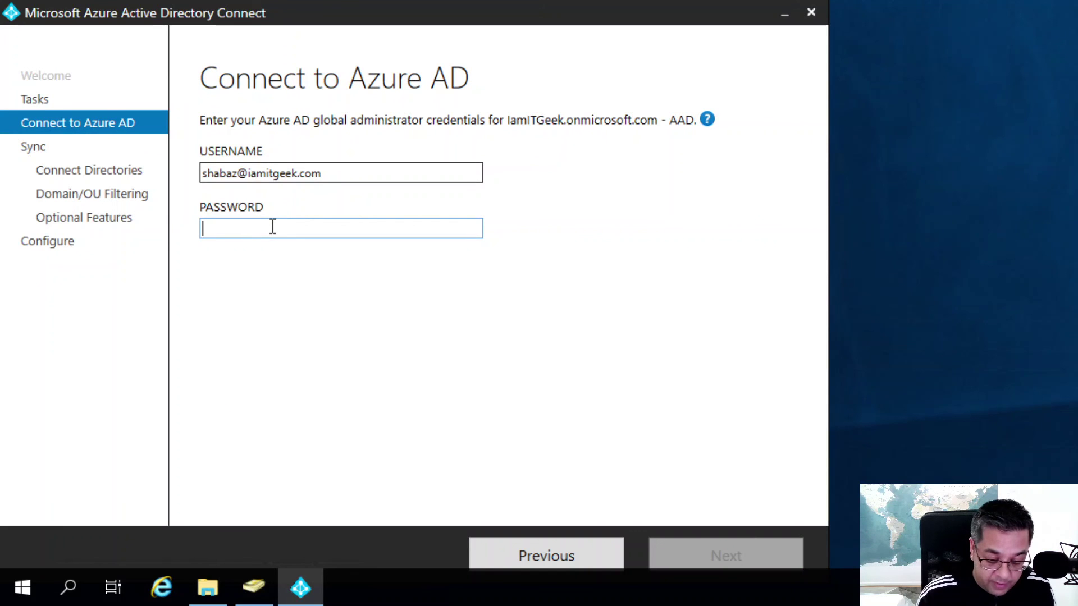
pyautogui.write('••••••••••••')
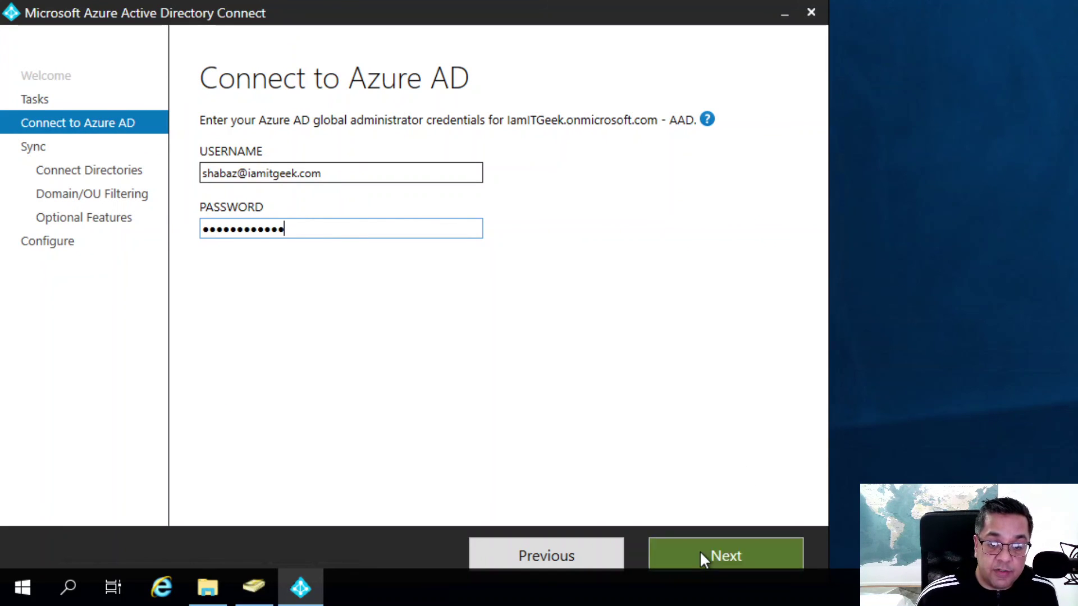
pyautogui.click(701, 555)
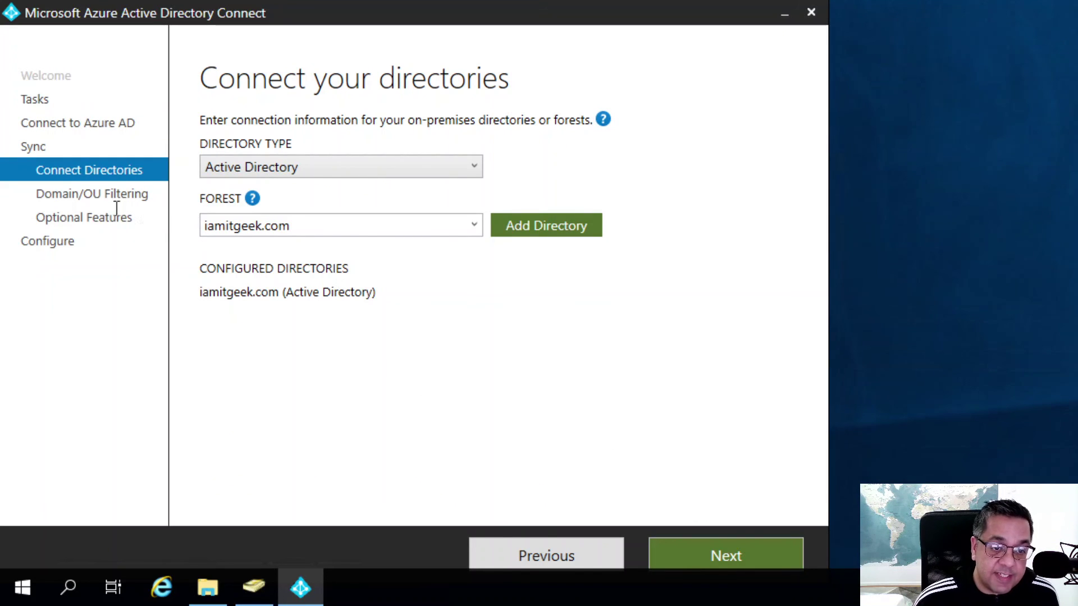
# Review OU filtering under iamitgeek.com and the optional features, then return to Additional tasks.
pyautogui.click(693, 552)
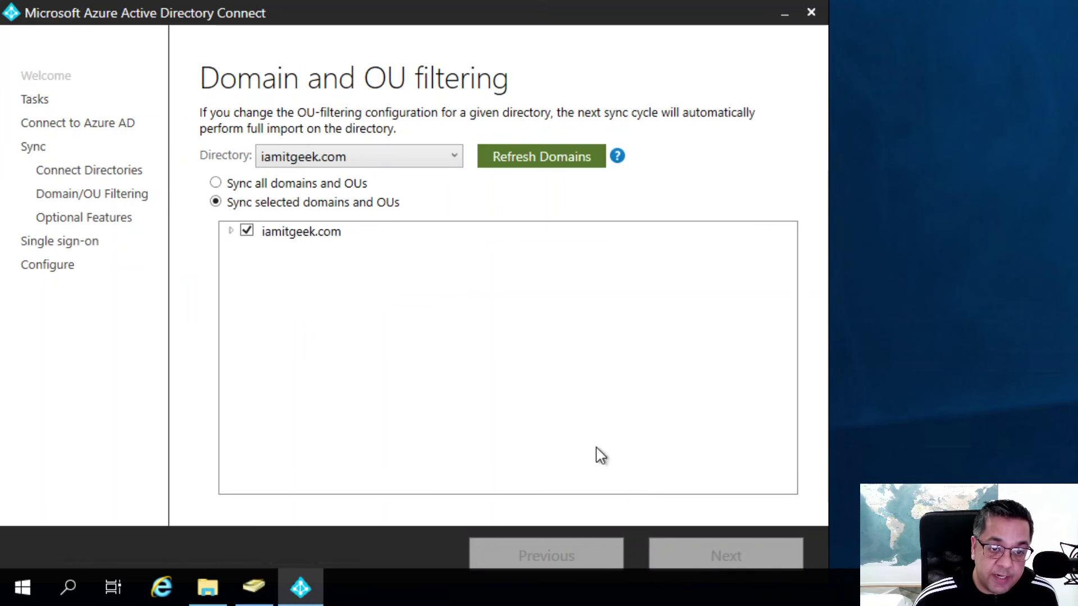
pyautogui.click(229, 231)
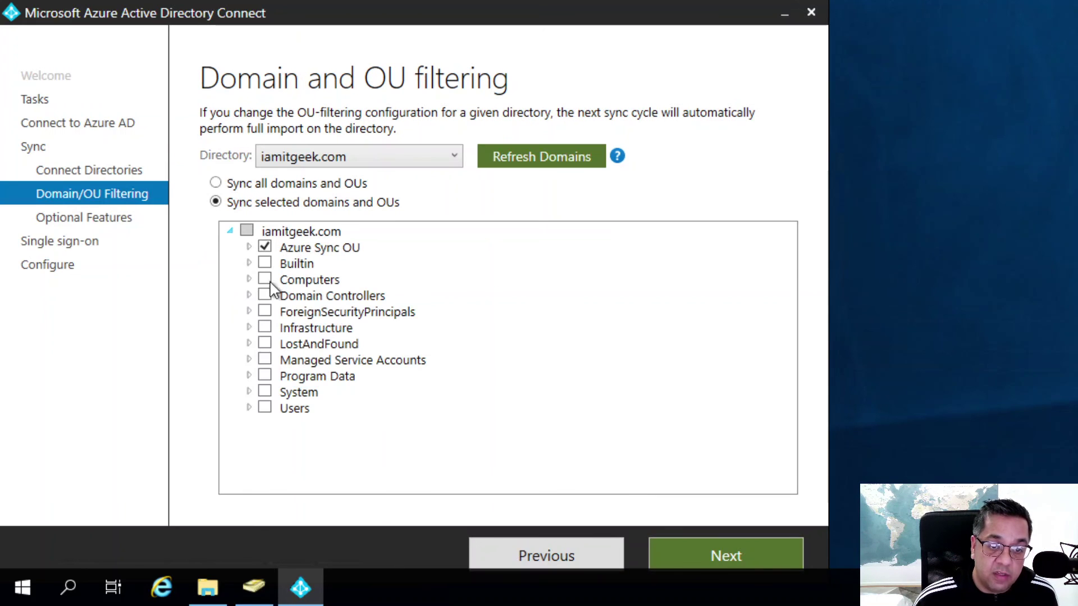
pyautogui.click(726, 557)
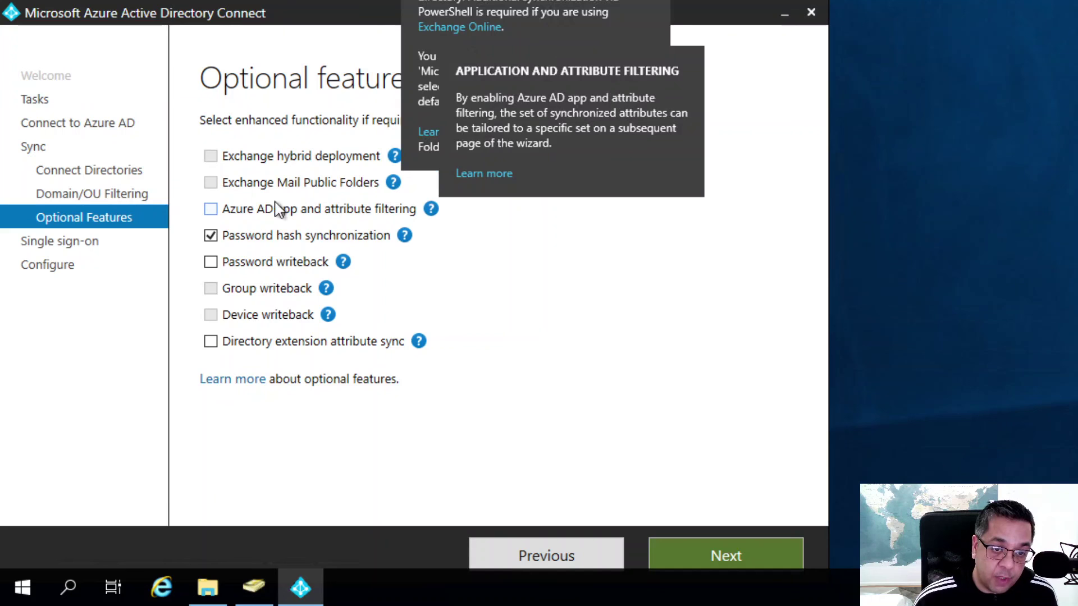
pyautogui.click(553, 549)
pyautogui.click(553, 549)
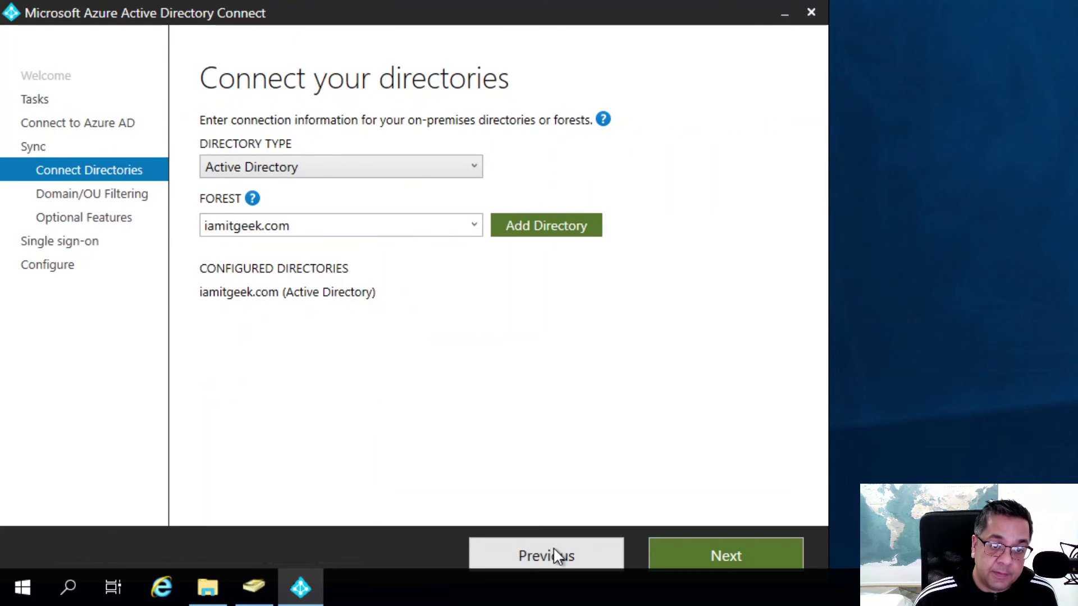
pyautogui.click(554, 548)
pyautogui.click(550, 549)
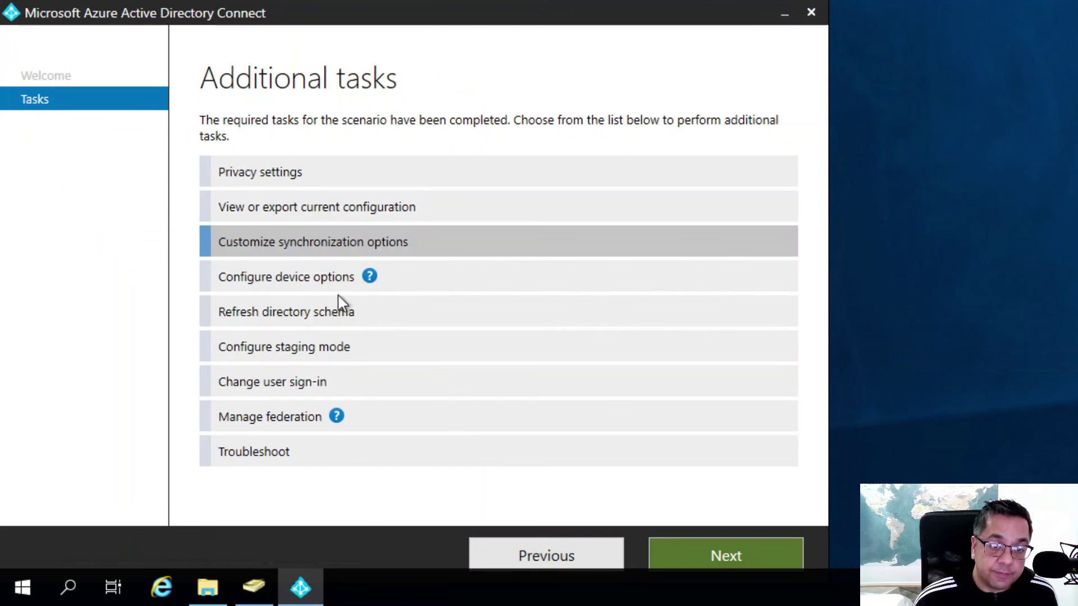
pyautogui.click(303, 287)
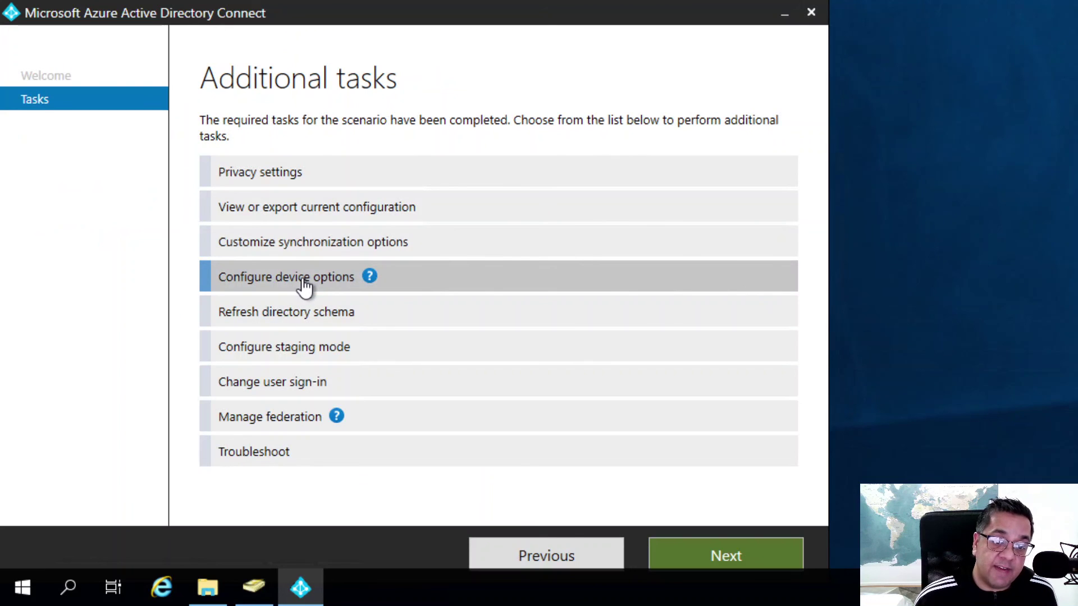
pyautogui.click(700, 558)
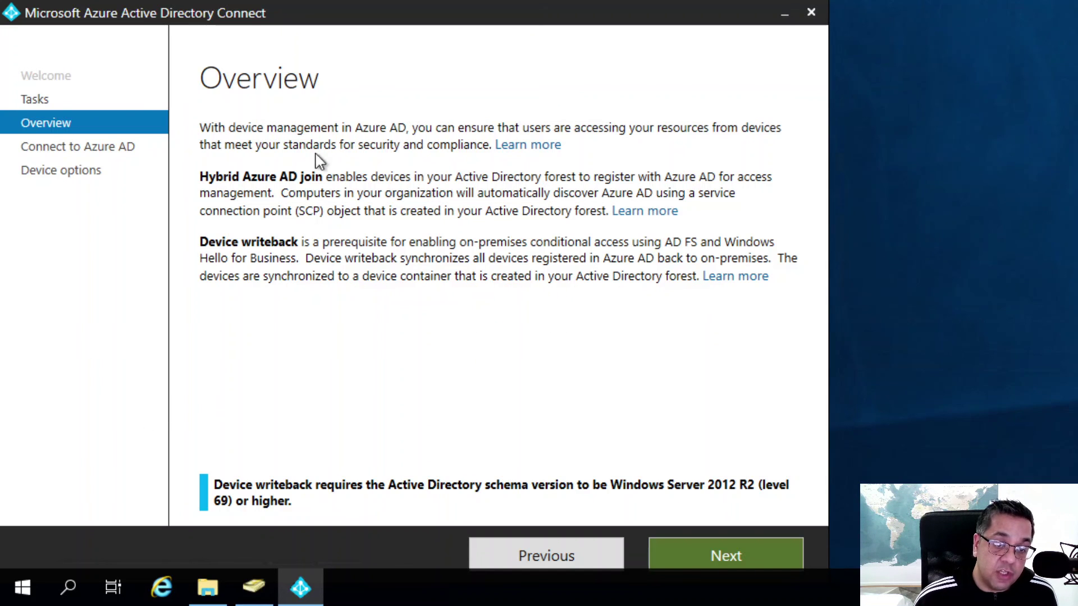
pyautogui.click(532, 558)
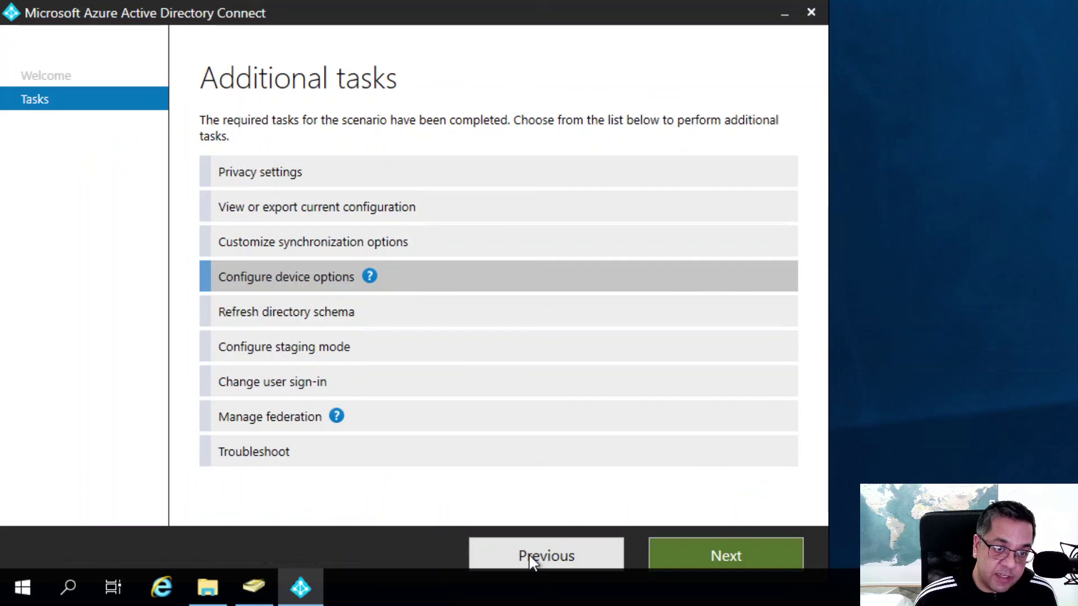
# Start Configure staging mode, sign in with the global admin password, then step back to credentials.
pyautogui.click(265, 320)
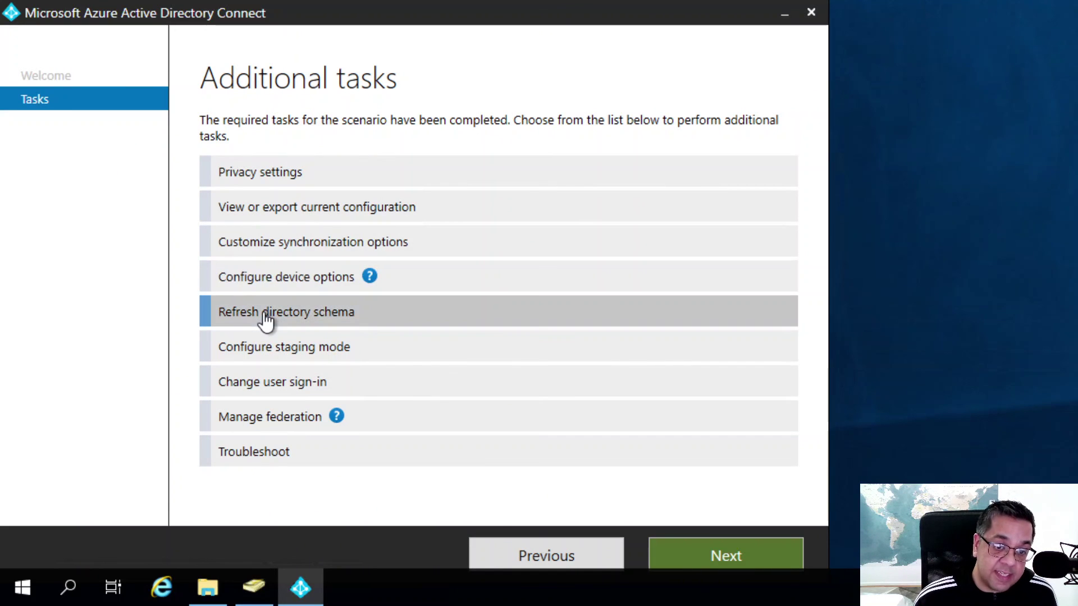
pyautogui.click(283, 354)
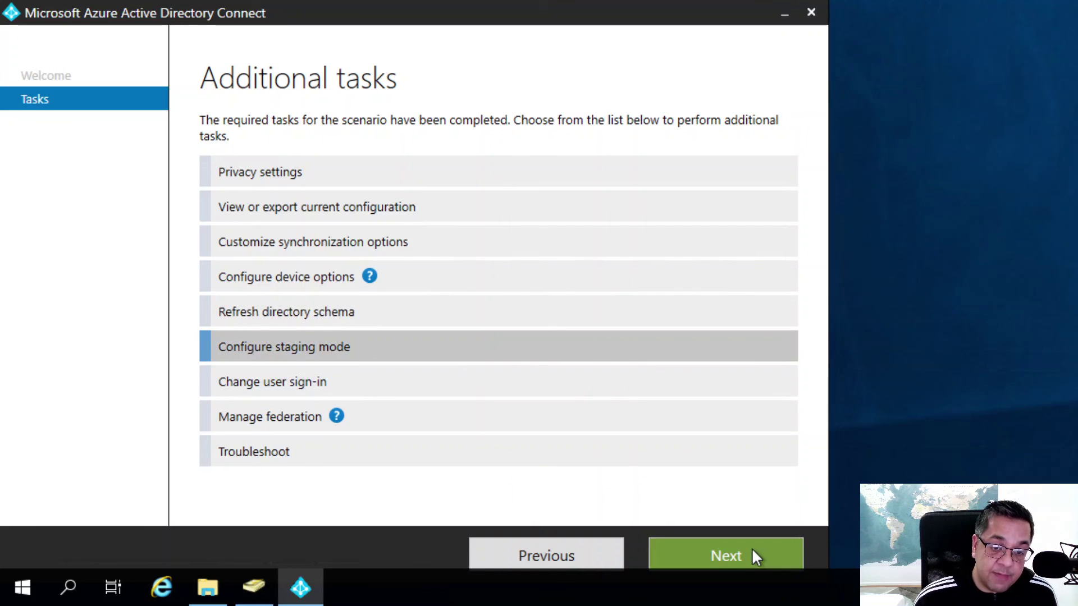
pyautogui.click(753, 549)
pyautogui.click(328, 229)
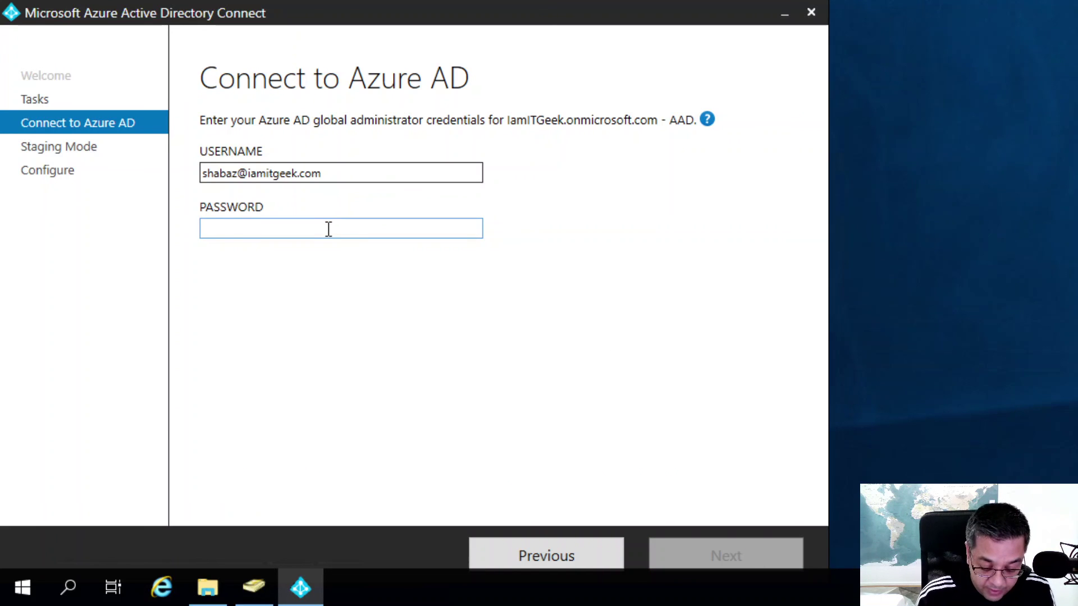
pyautogui.write('••')
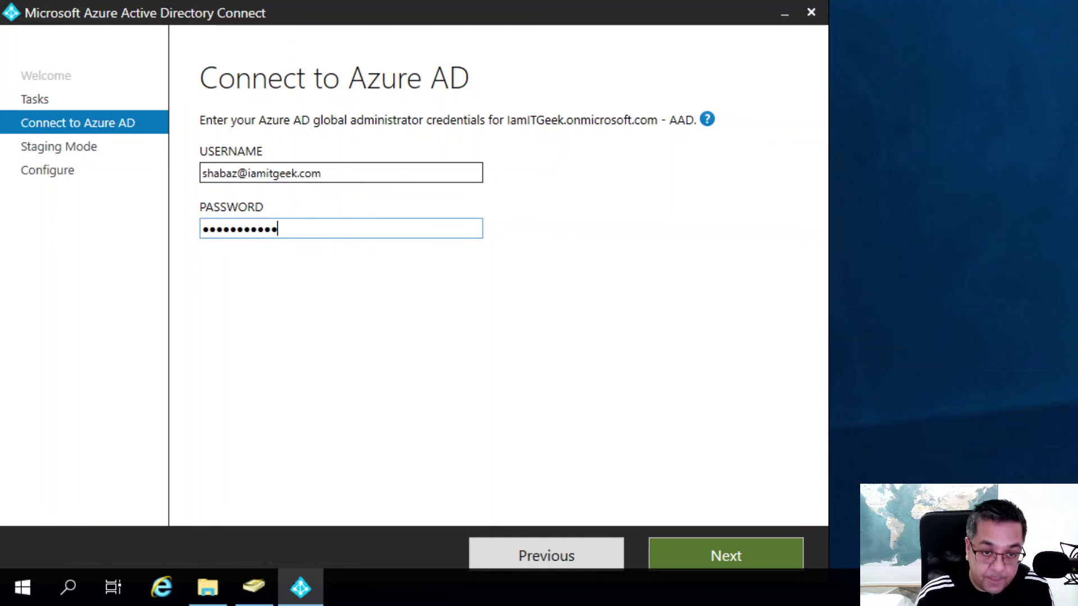
pyautogui.click(769, 547)
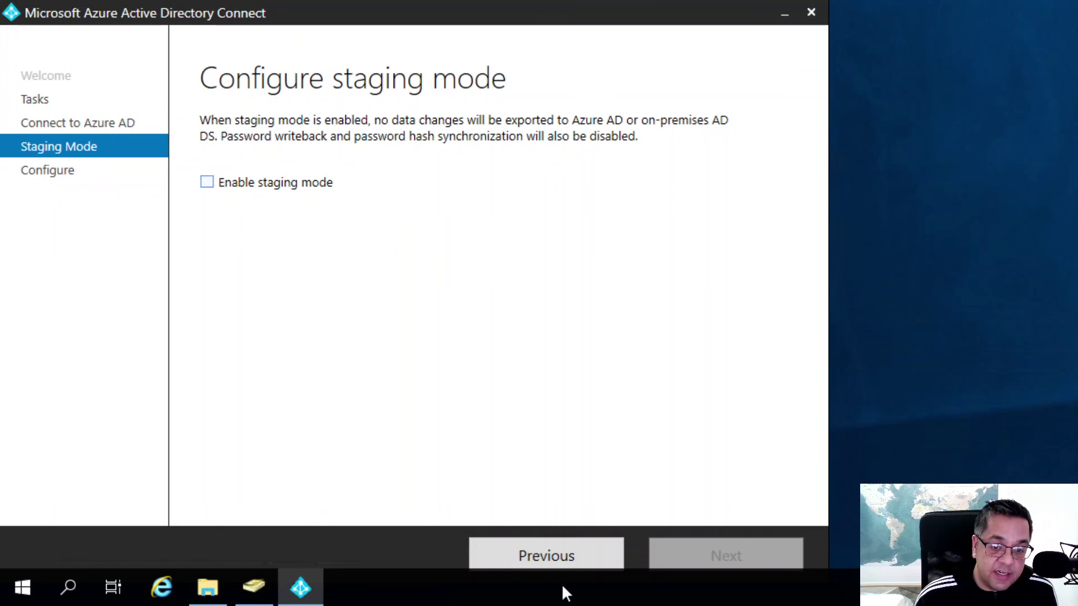
pyautogui.click(553, 559)
# Return to Additional tasks and browse the user sign-in, federation management and troubleshooting tasks.
pyautogui.click(548, 555)
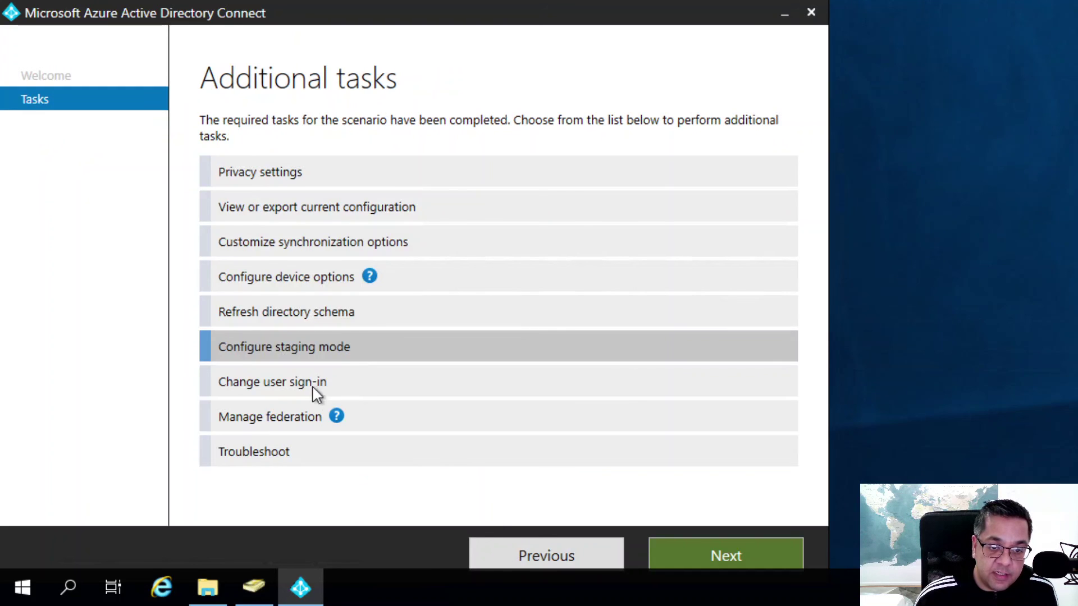
pyautogui.click(285, 391)
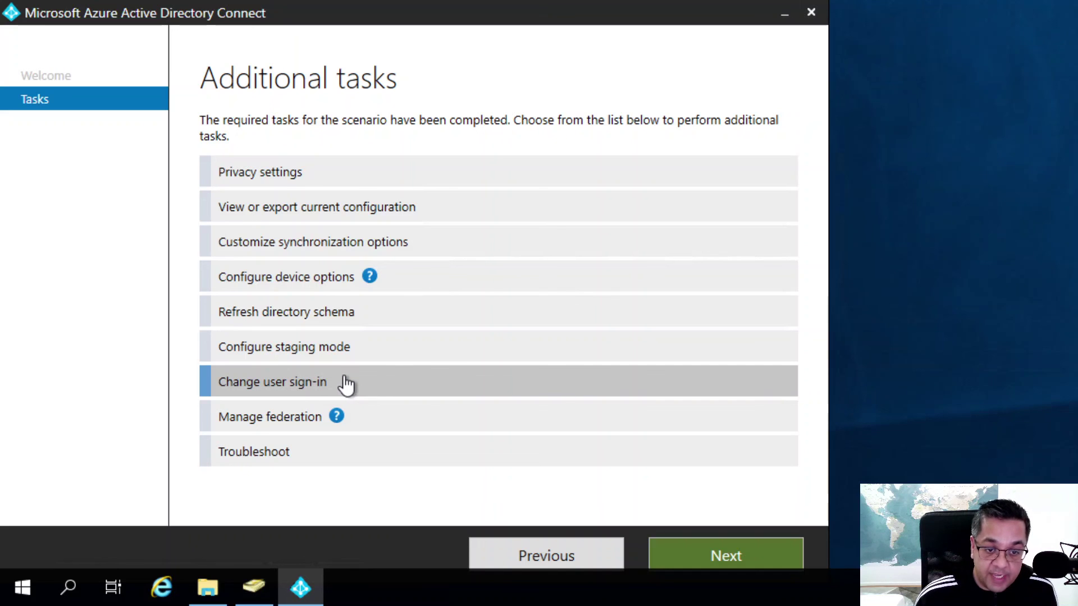
pyautogui.click(269, 426)
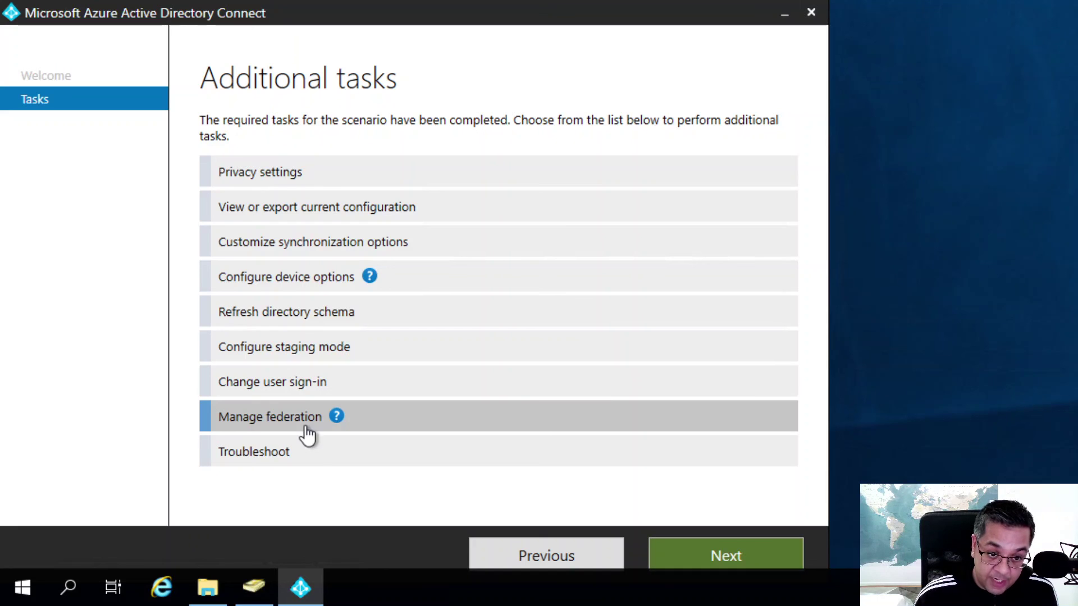
pyautogui.click(254, 453)
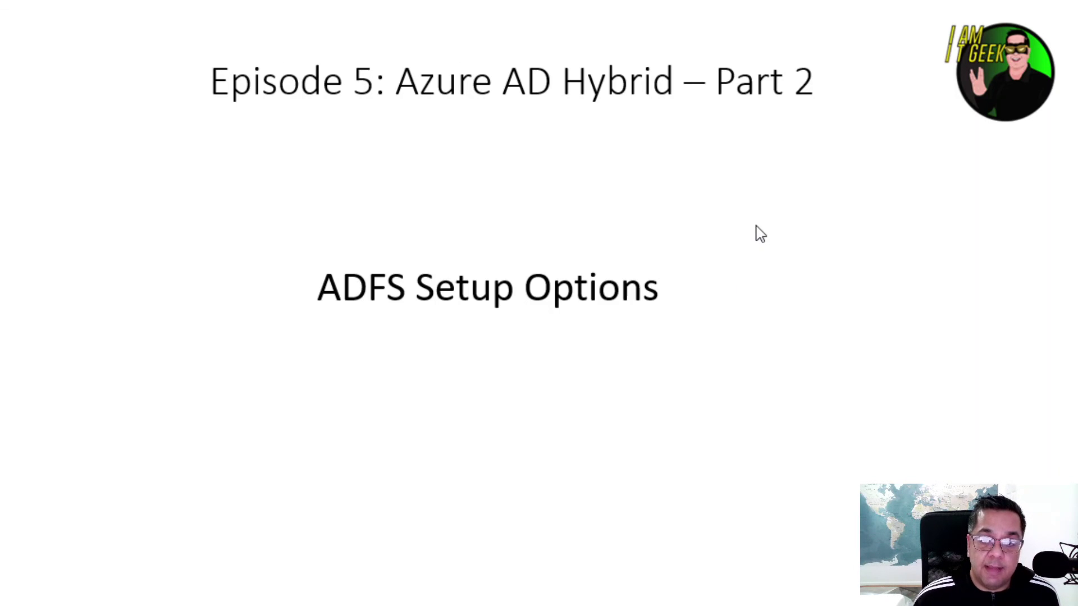
# Advance to the Episode 5 Summary slide and reveal its first bullet.
pyautogui.press('Right')
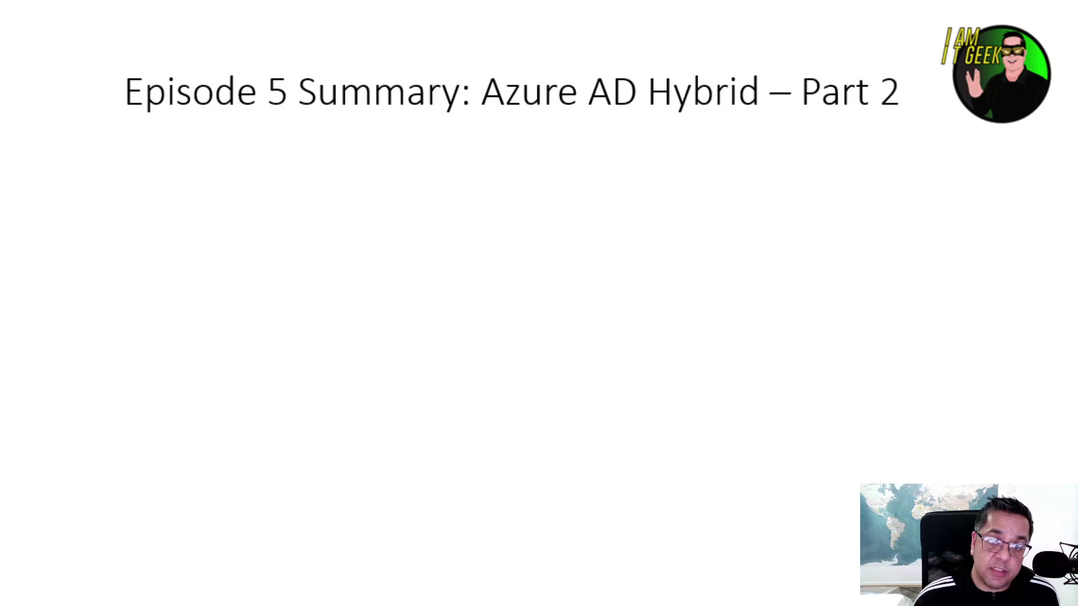
pyautogui.press('Right')
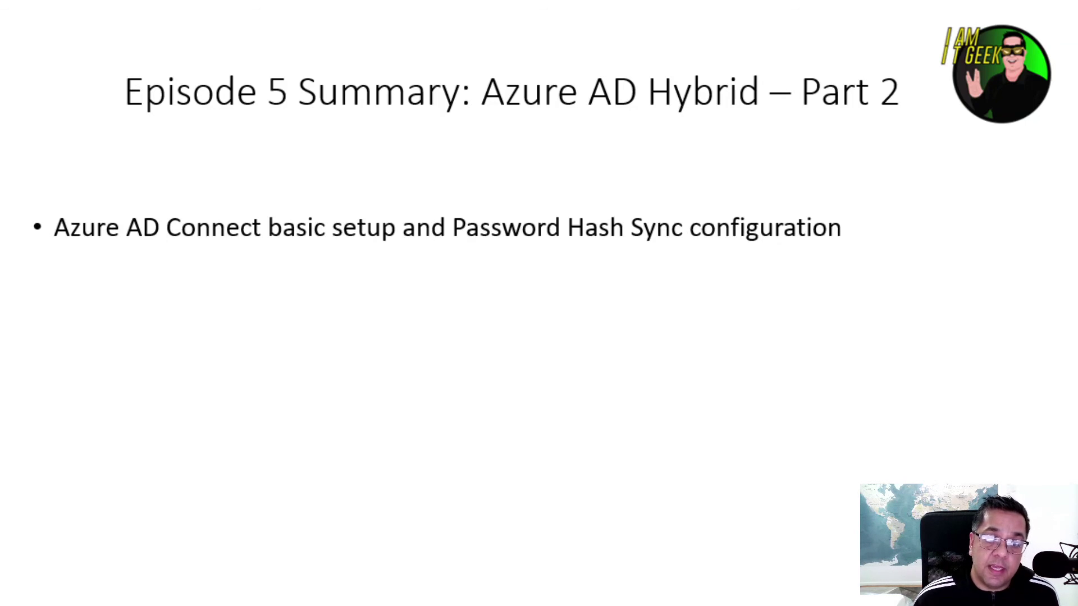